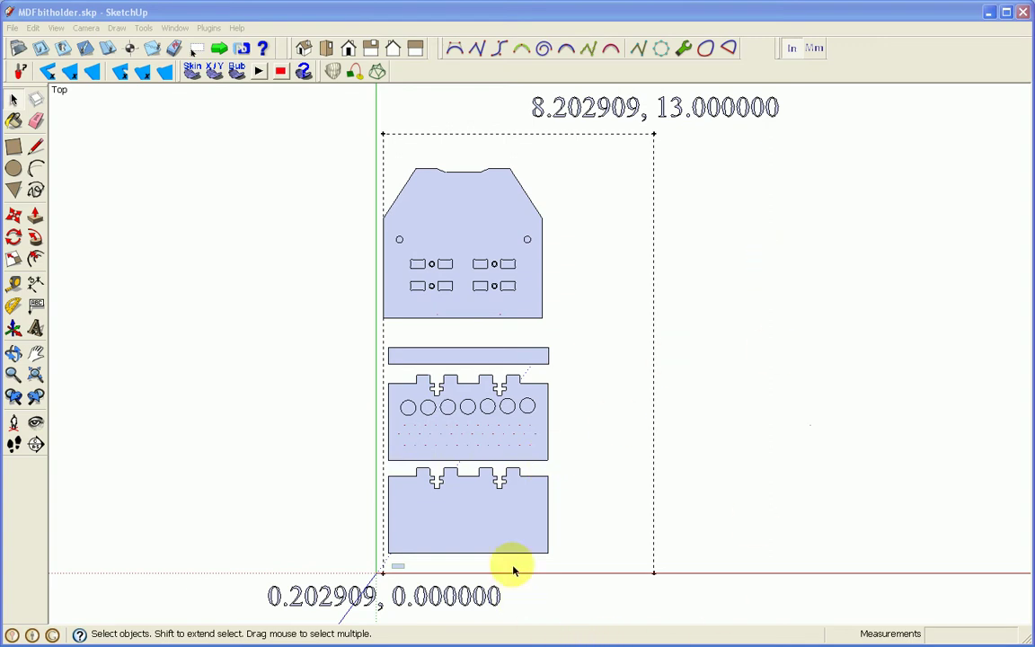
Select the whole plate with the seven round holes and start exporting it to DXF with inches as the unit.
click(495, 528)
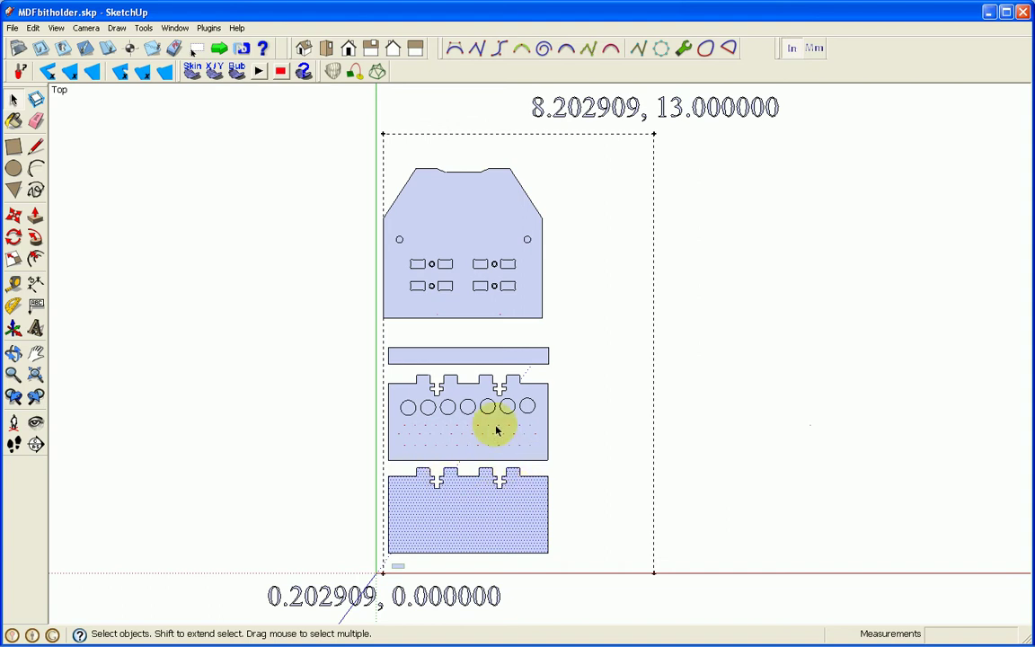
click(531, 420)
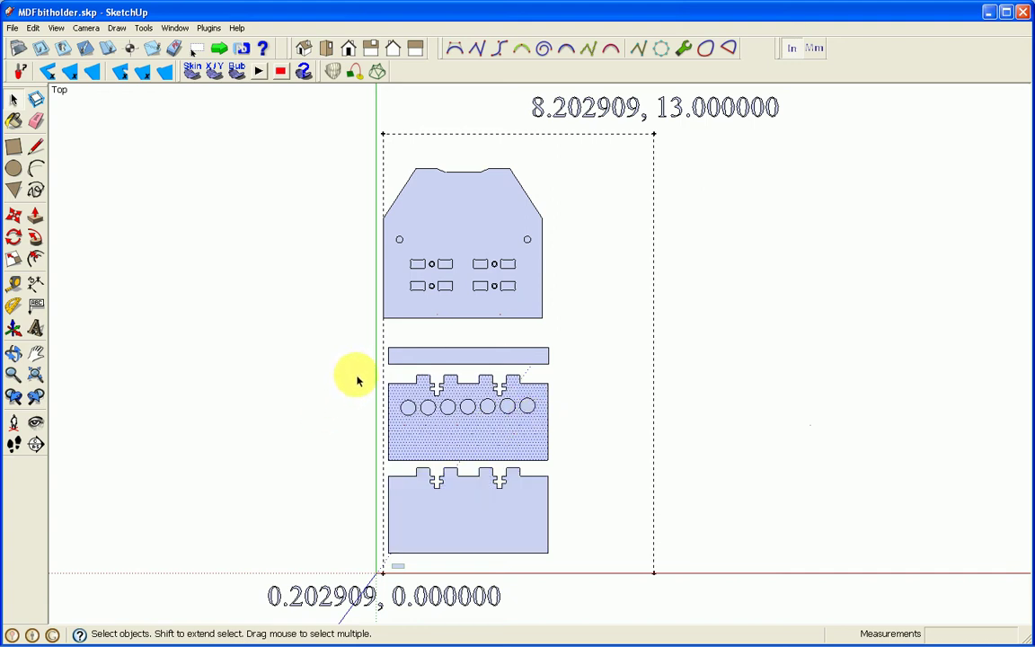
drag(358, 370, 589, 464)
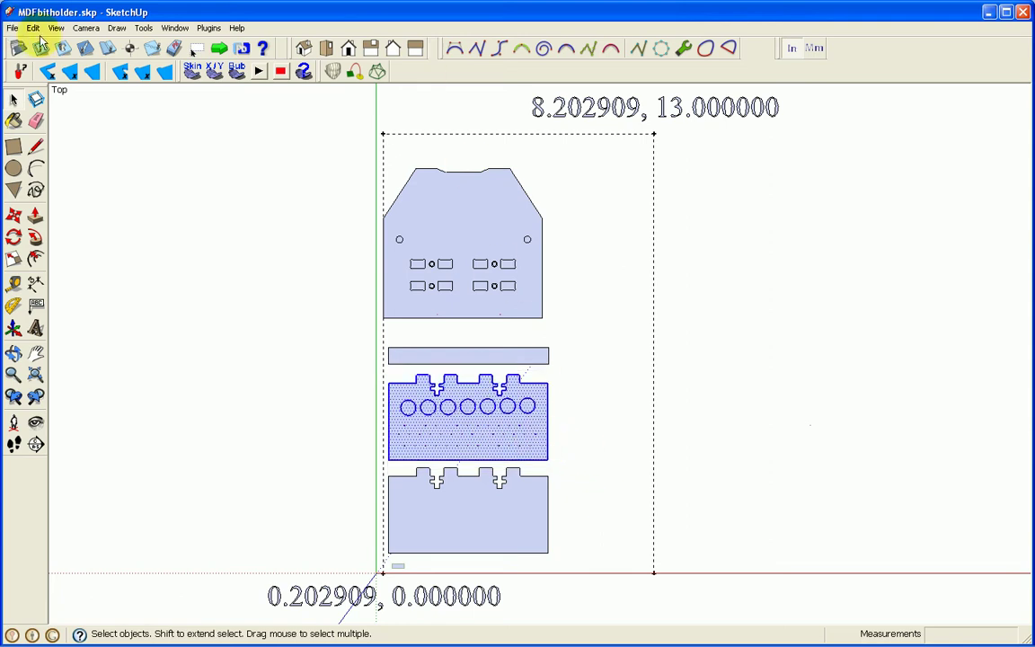
click(144, 28)
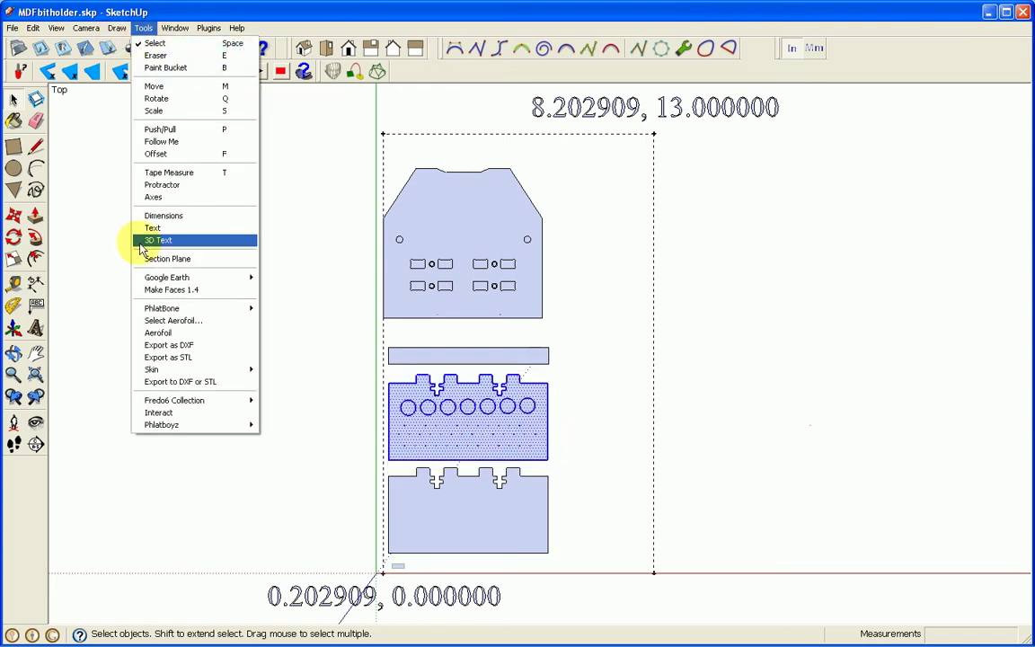
click(175, 382)
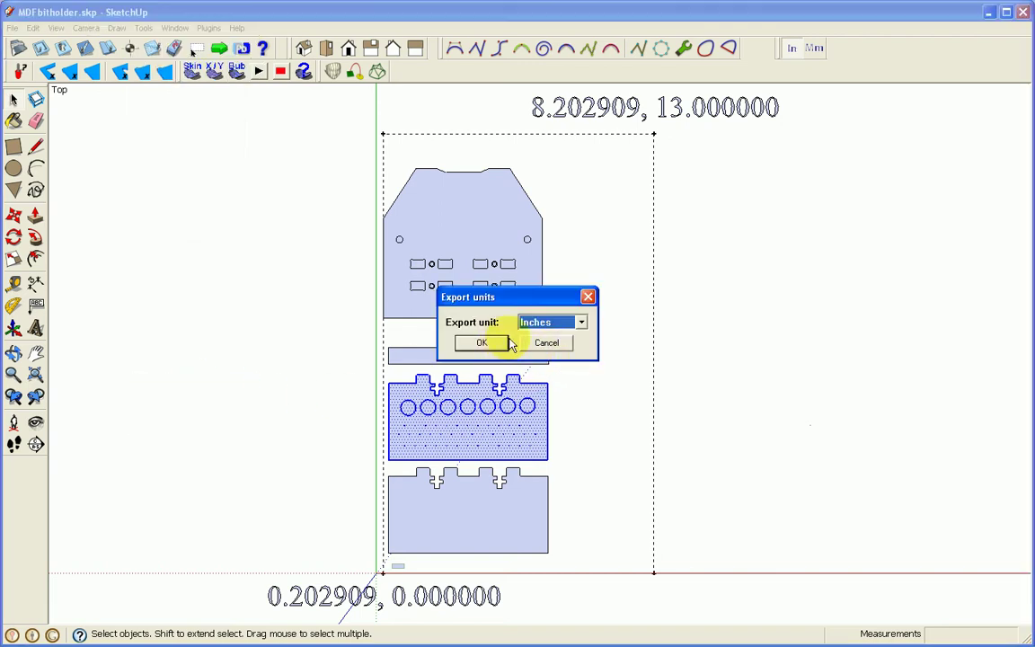
click(581, 324)
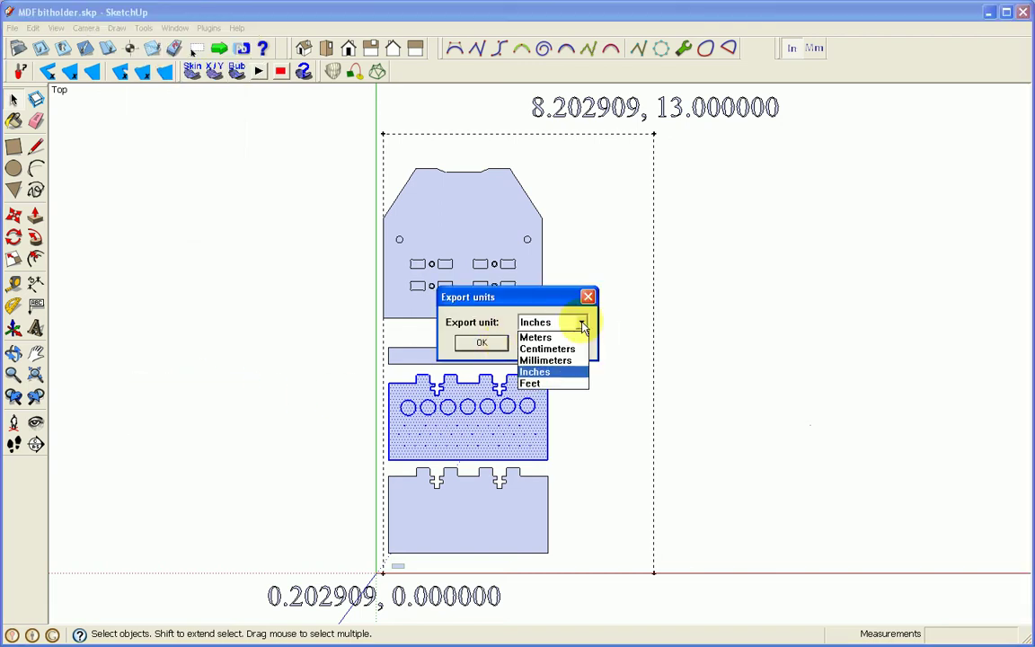
click(485, 345)
click(486, 345)
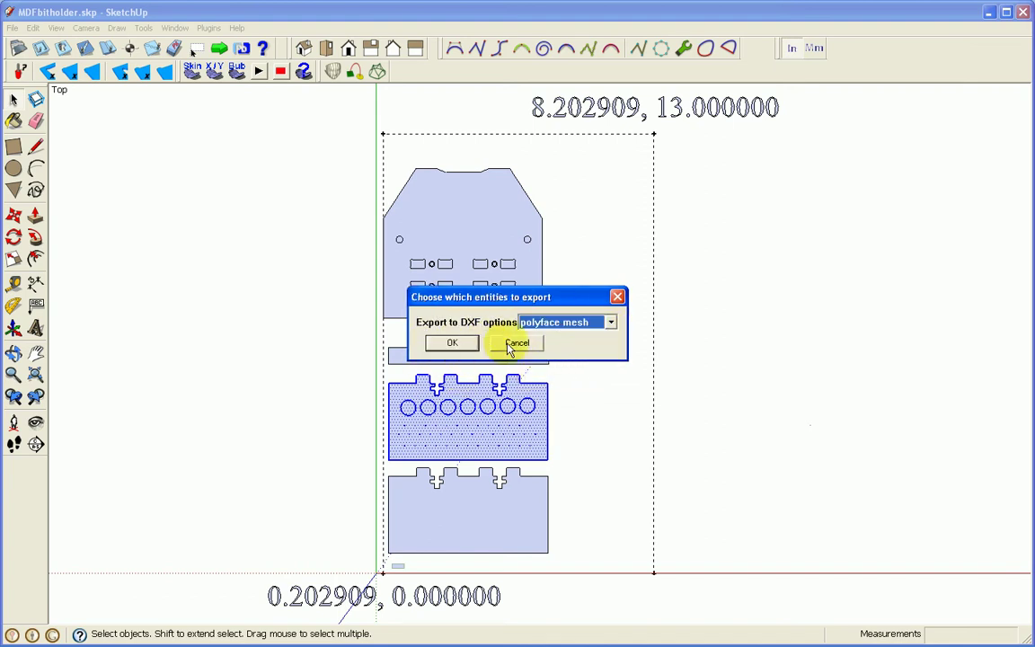
Choose polylines as the entities for the DXF export, and cancel at the file location prompt.
click(611, 322)
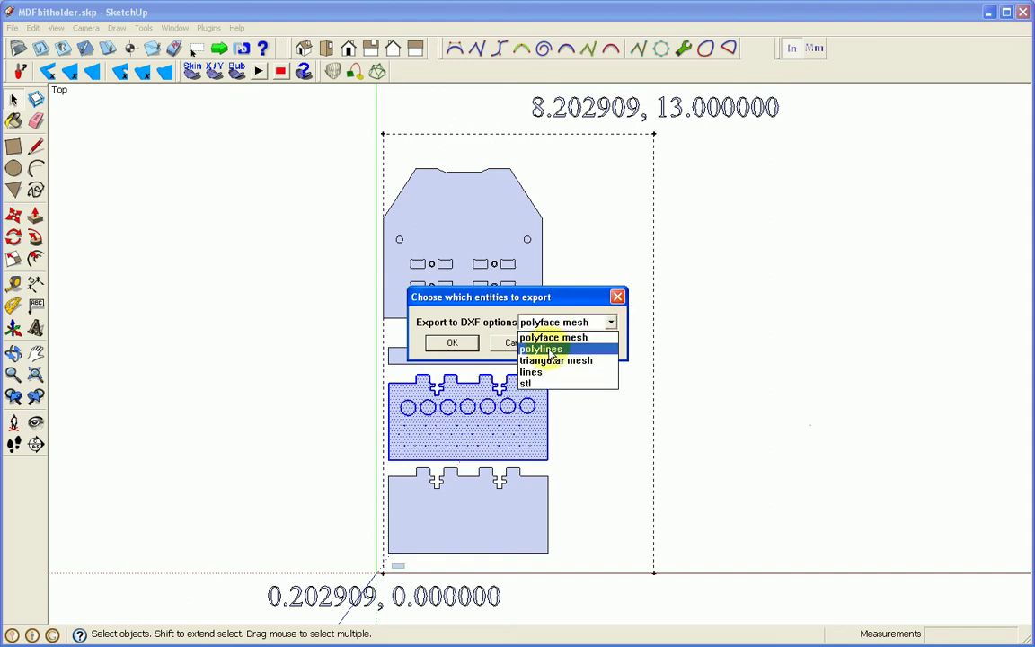
click(559, 348)
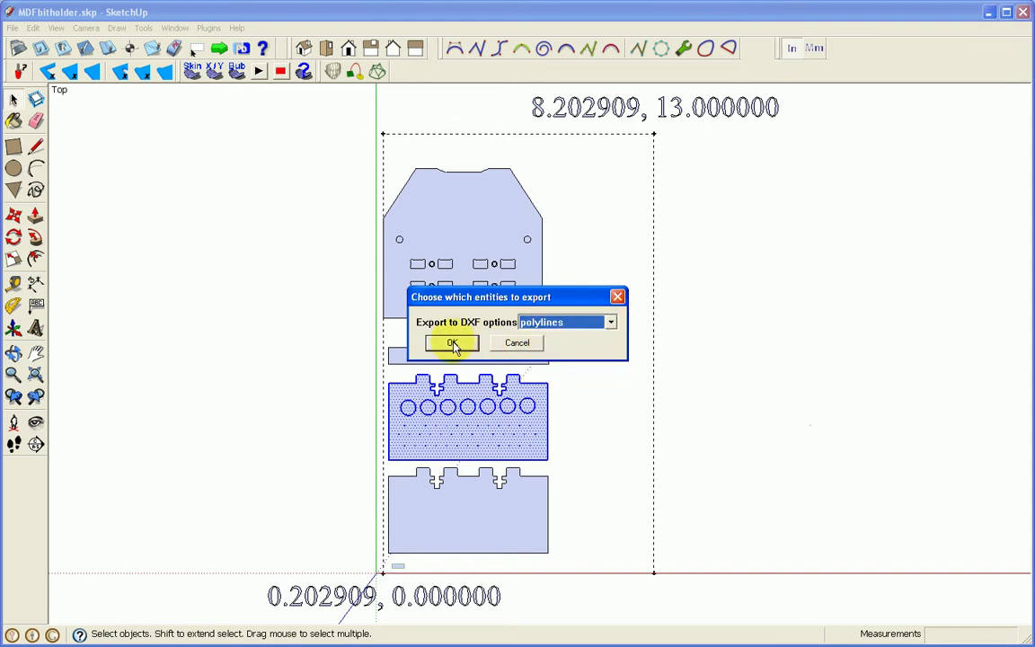
click(452, 343)
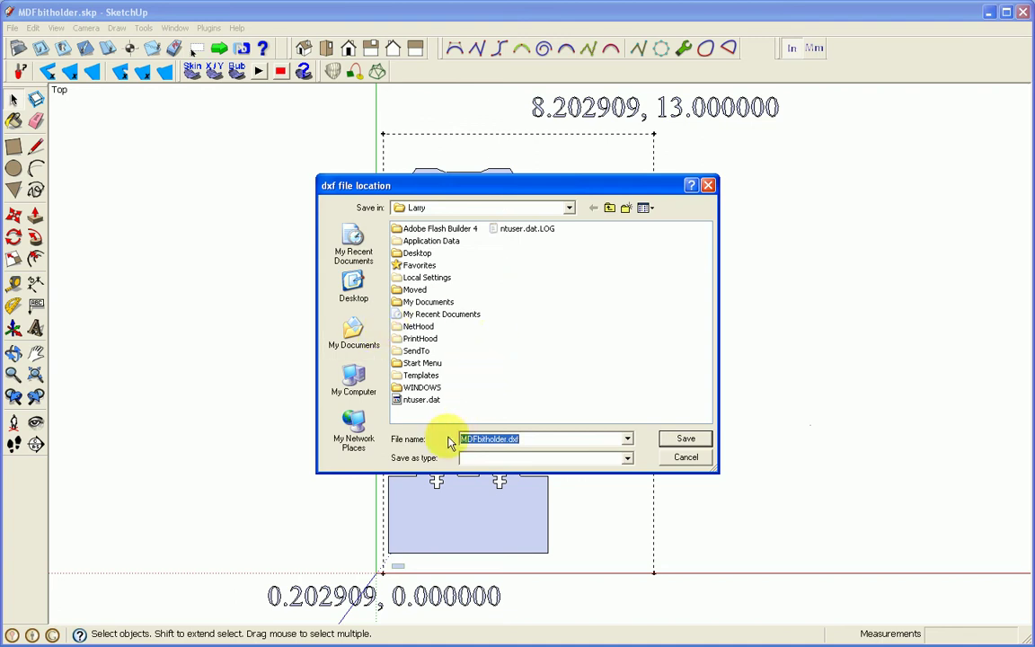
click(685, 458)
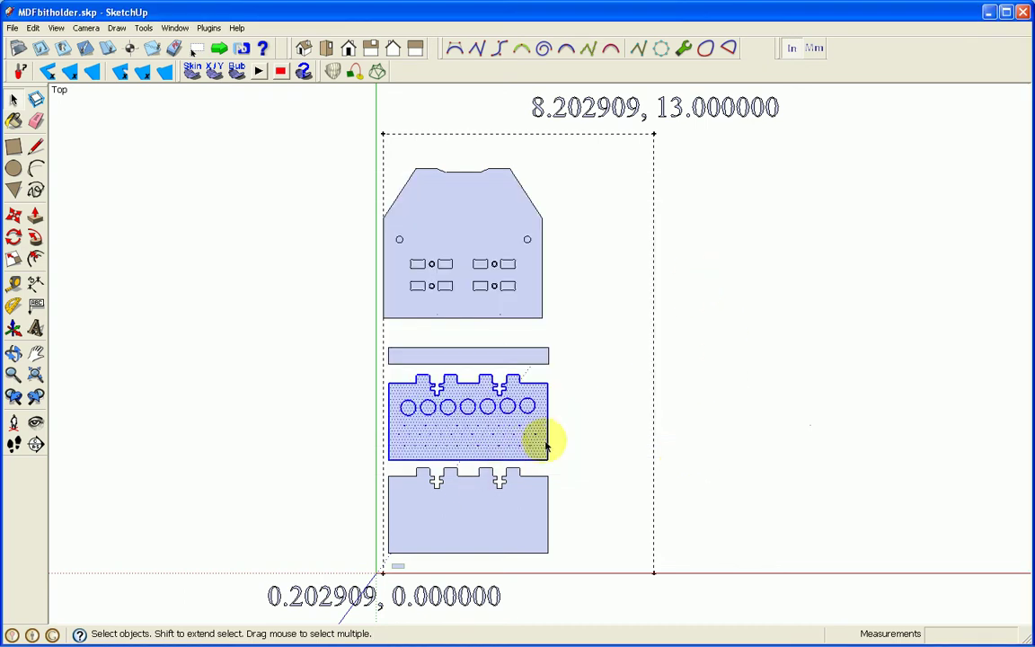
Switch to CamBam and open BitPlate.dxf from the Bit Holder folder.
mouse_move(588, 619)
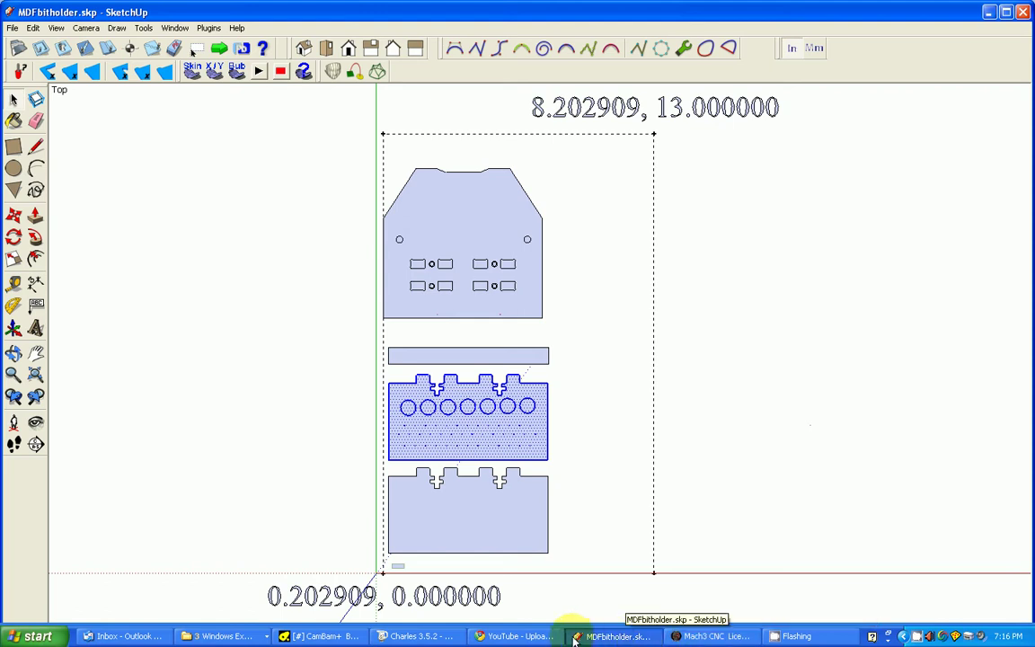
click(319, 636)
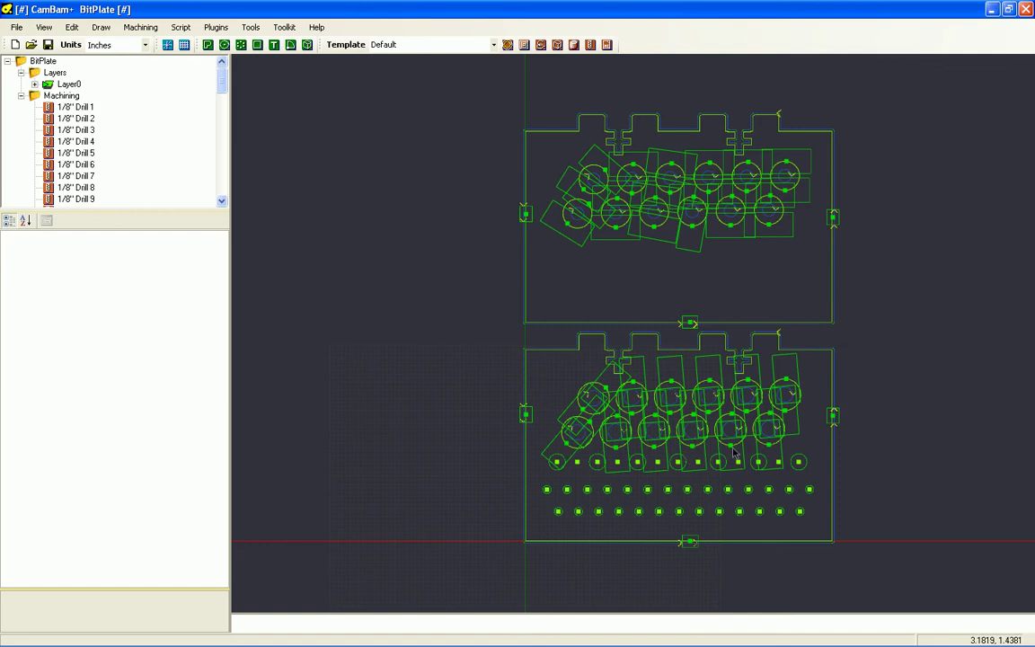
click(36, 43)
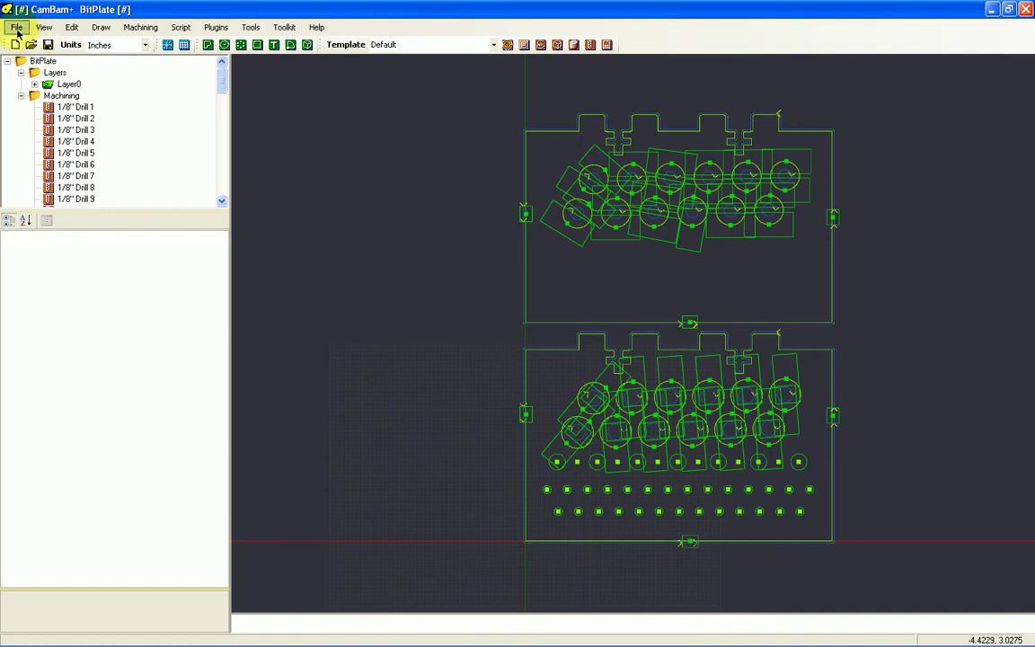
click(16, 28)
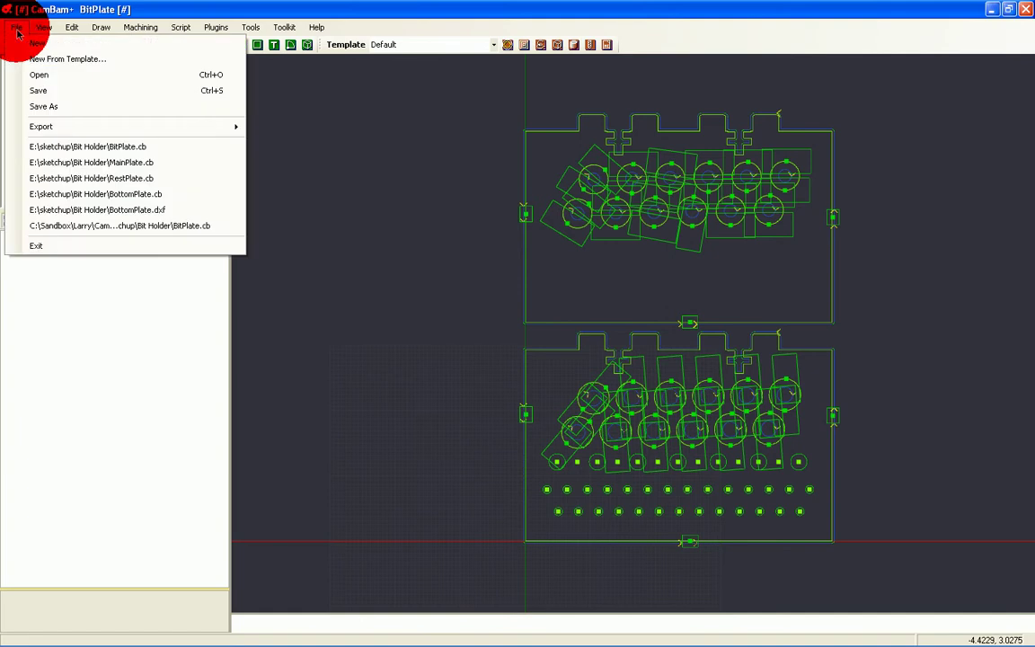
click(51, 77)
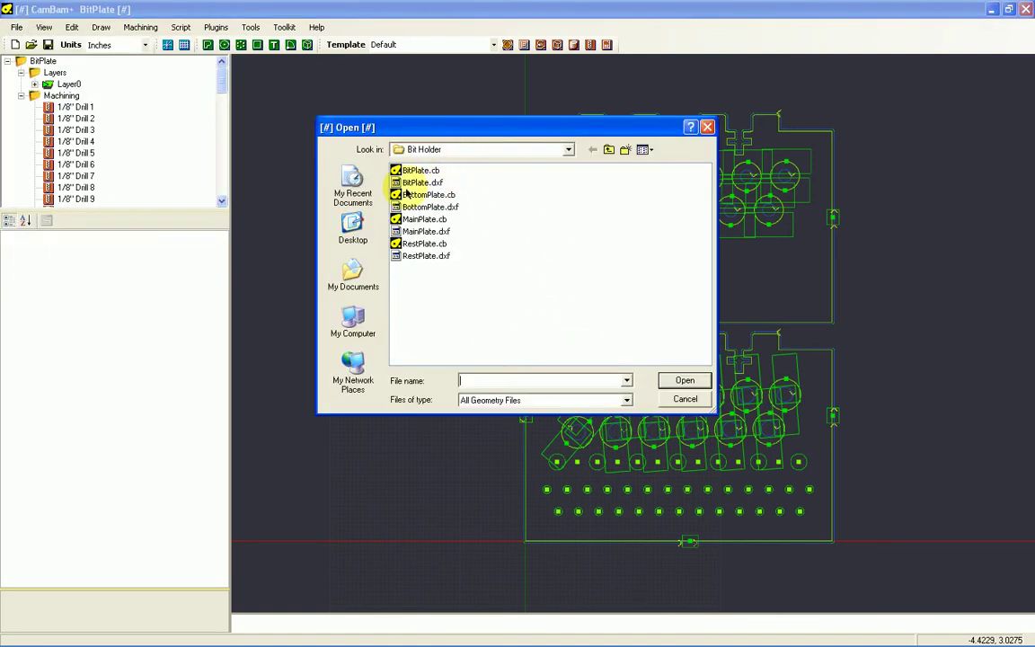
click(418, 184)
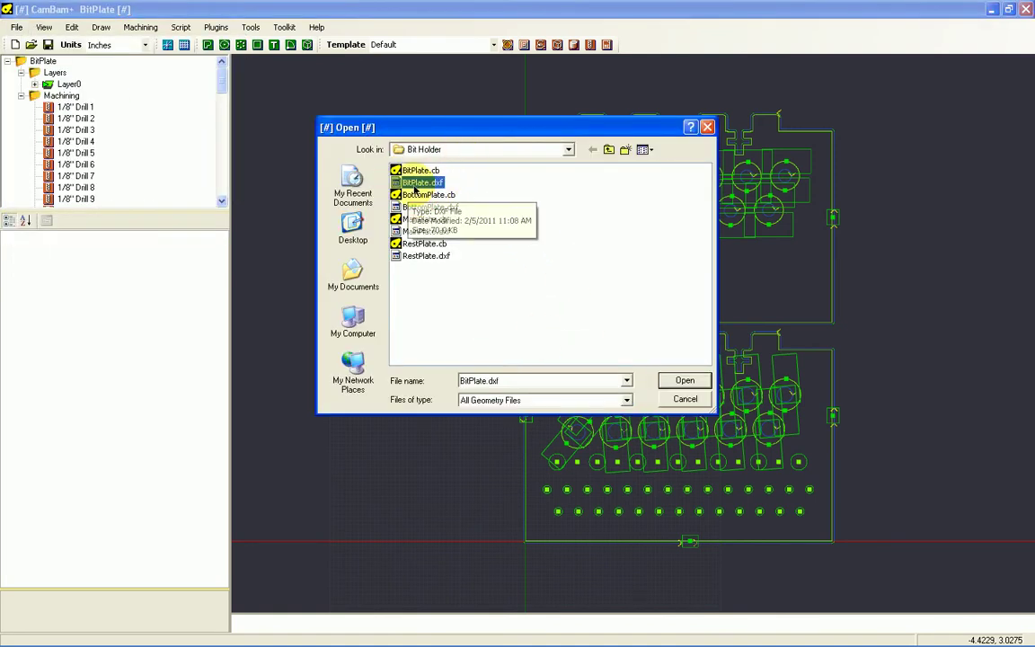
click(681, 379)
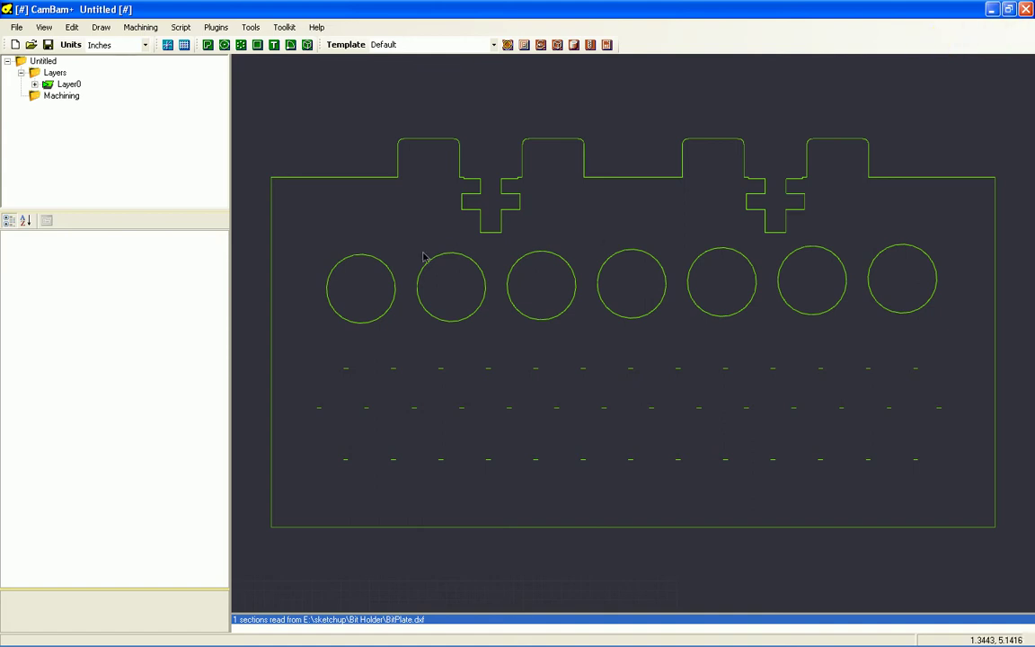
Create a Profile machining operation for the leftmost large circle of the plate.
click(357, 182)
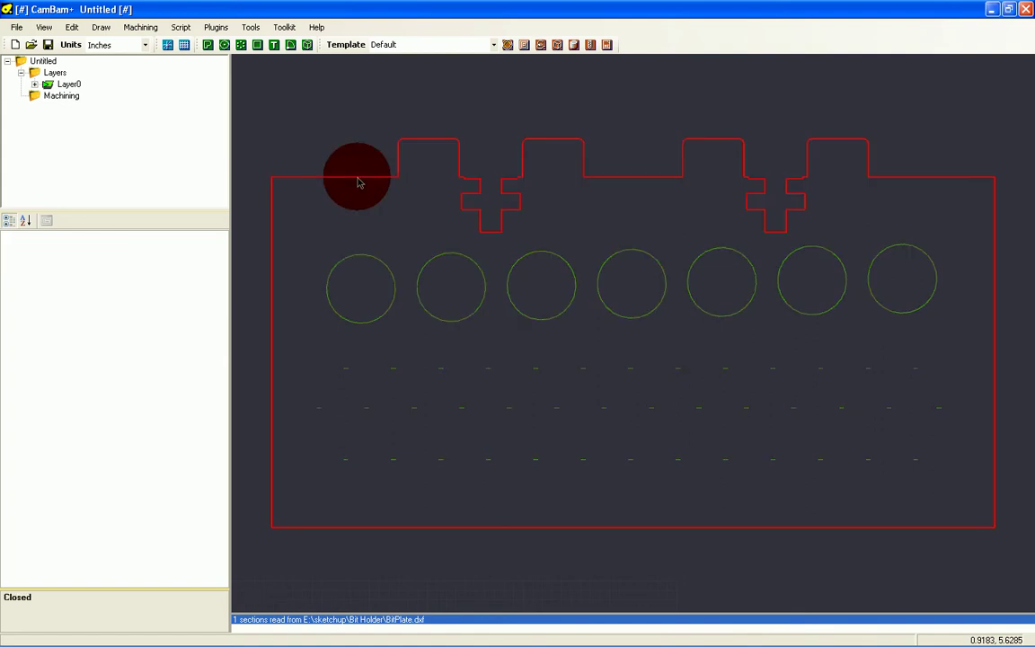
click(381, 264)
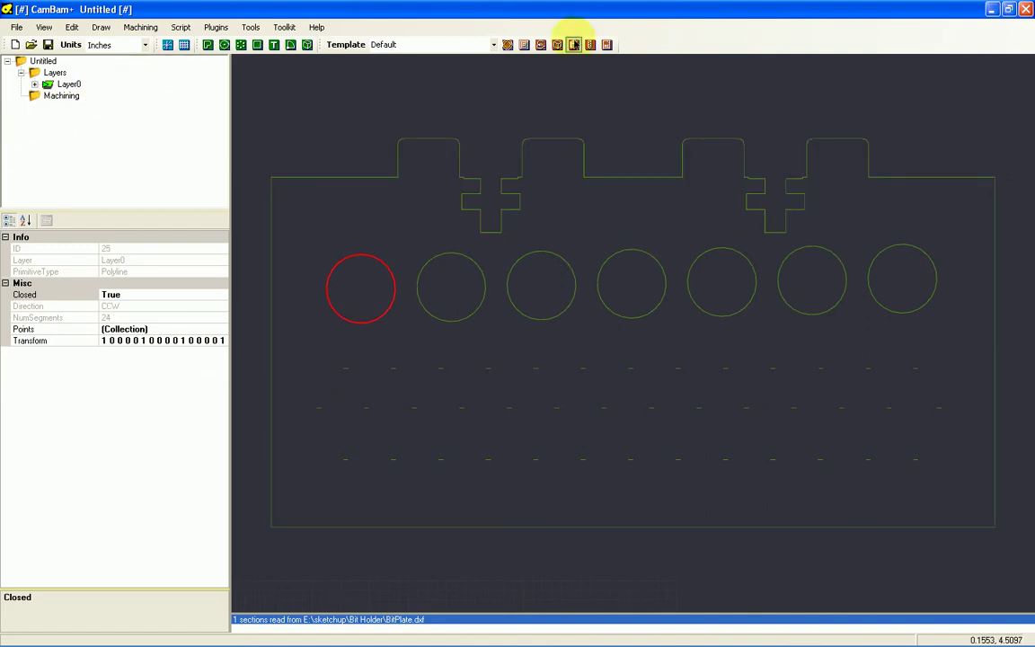
click(508, 45)
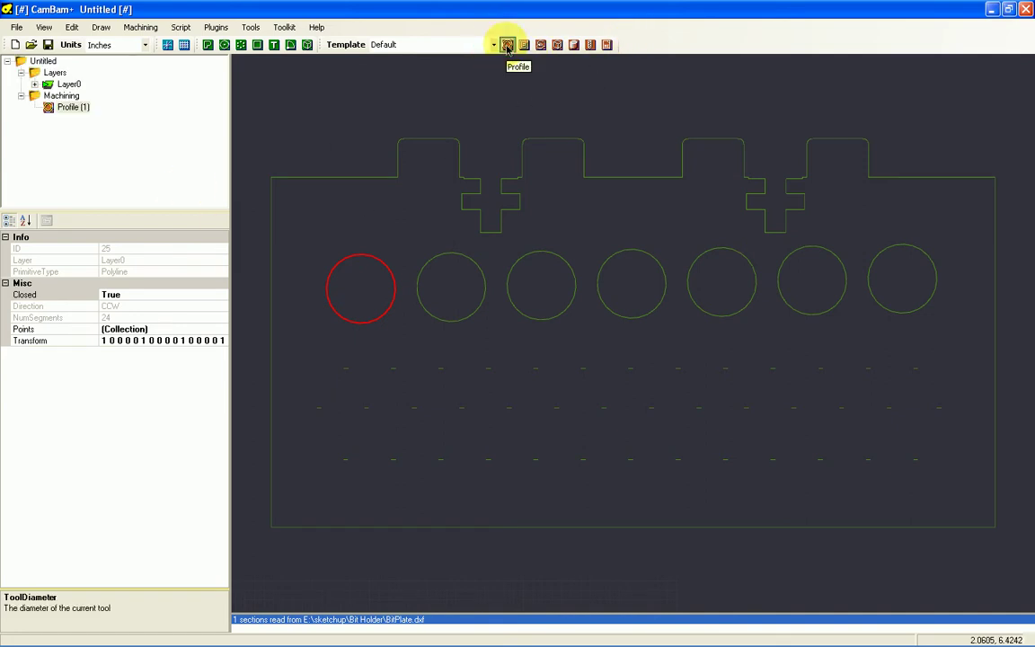
Review the new profile operation's cutting depth, final depth increment, cut feedrate and plunge feedrate settings.
click(66, 108)
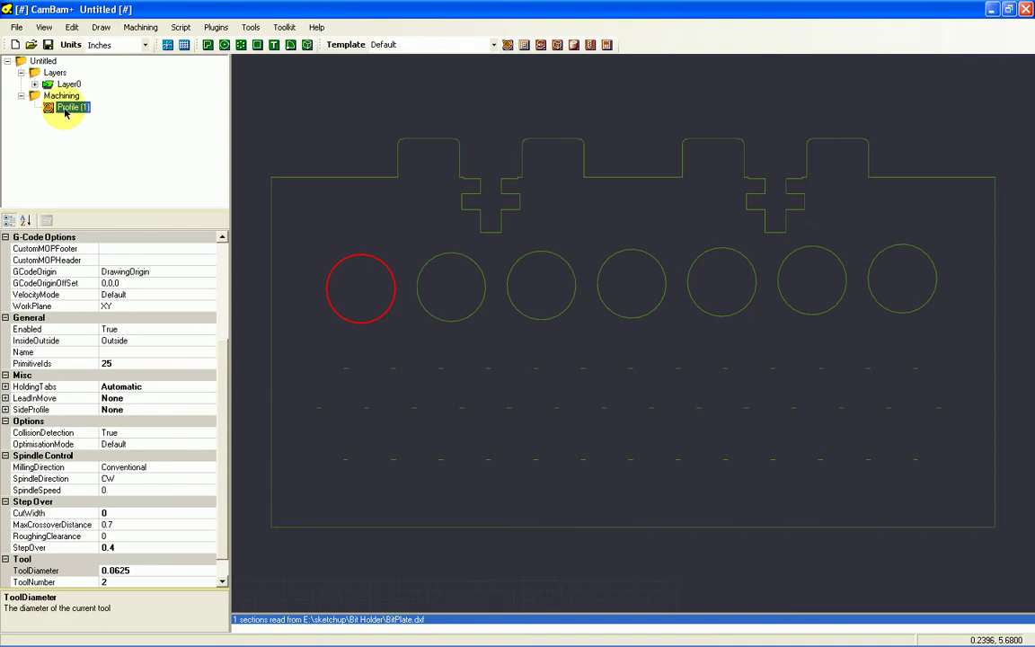
drag(224, 386, 207, 265)
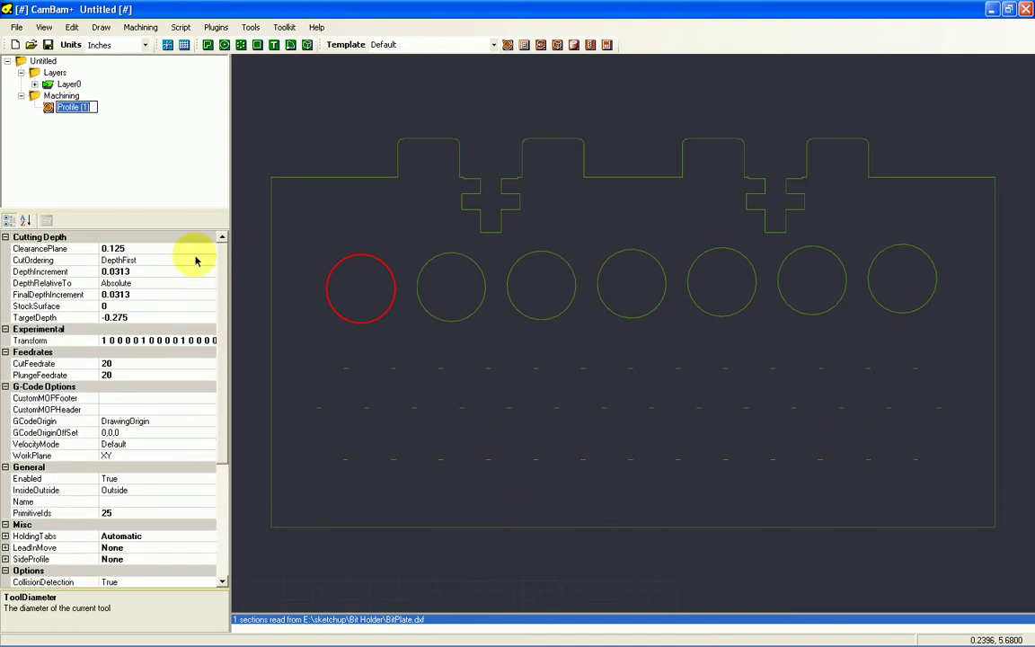
click(130, 297)
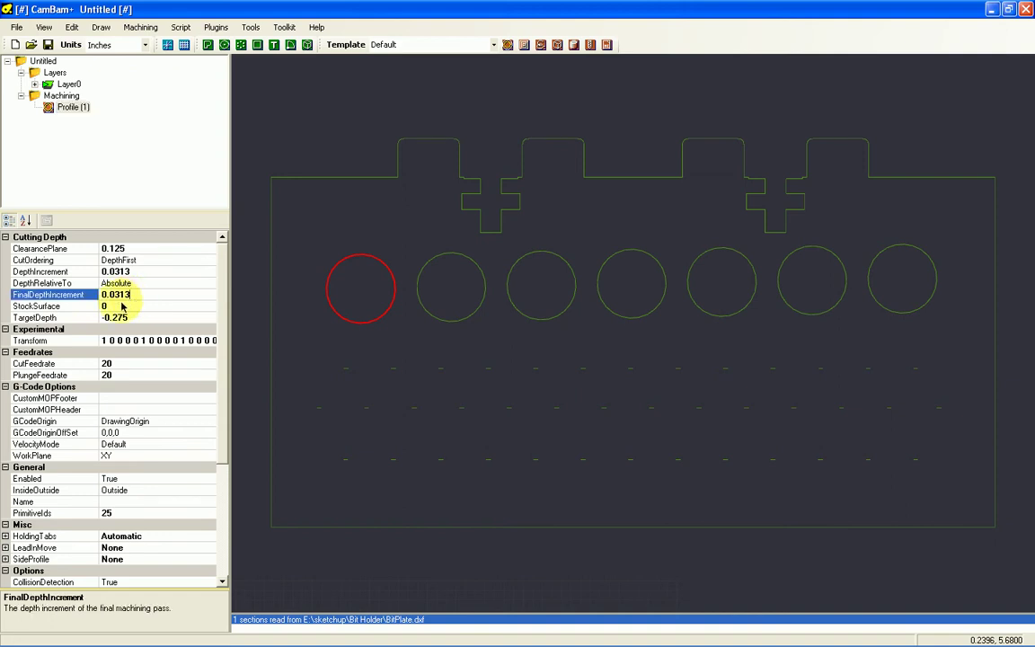
click(43, 319)
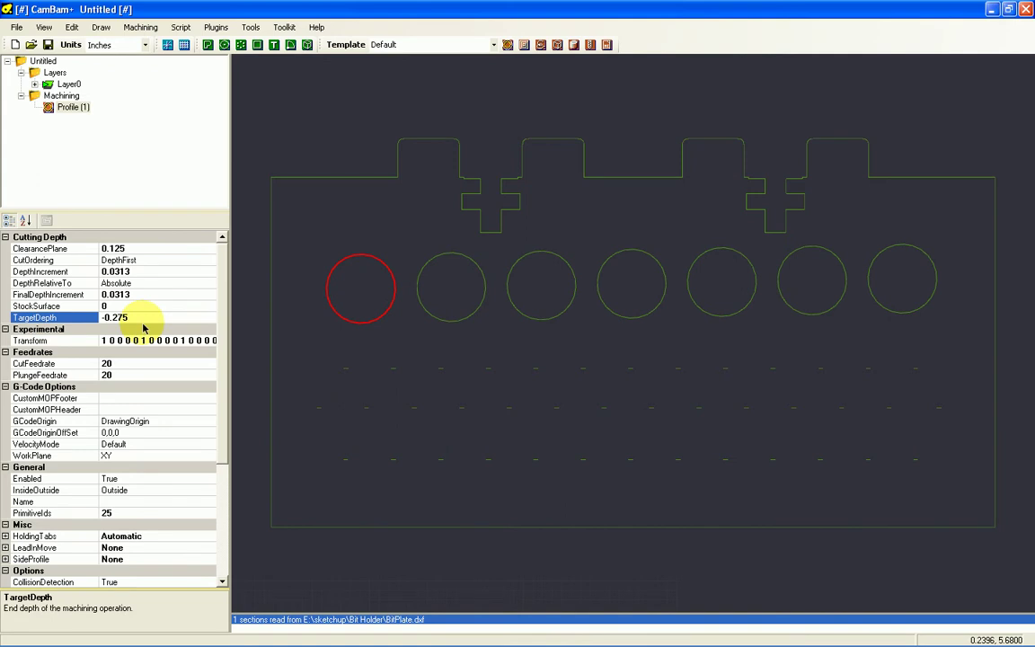
click(114, 364)
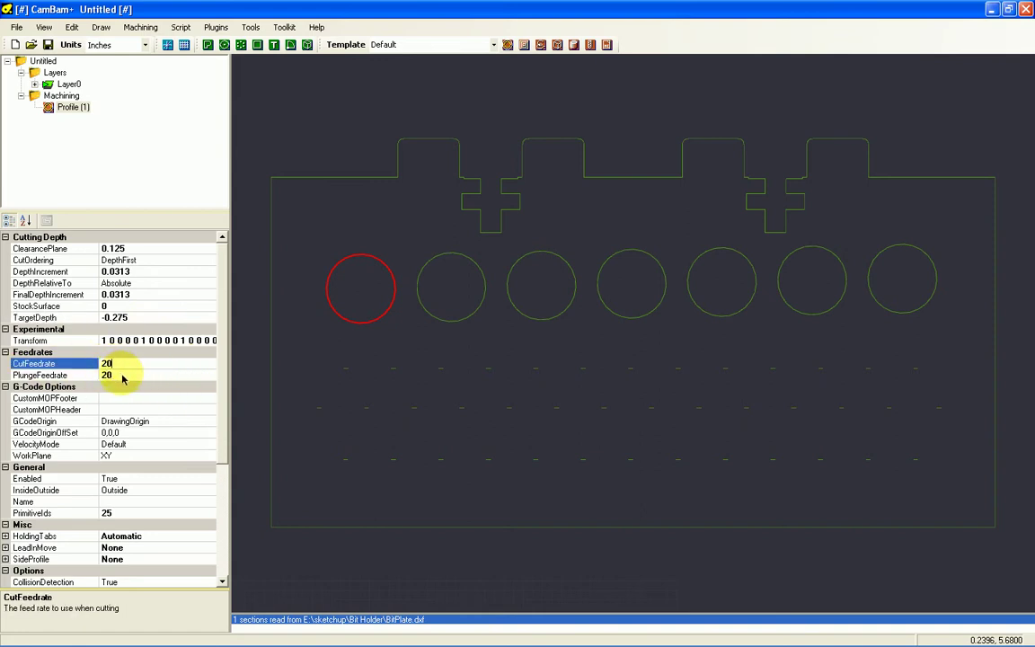
click(122, 376)
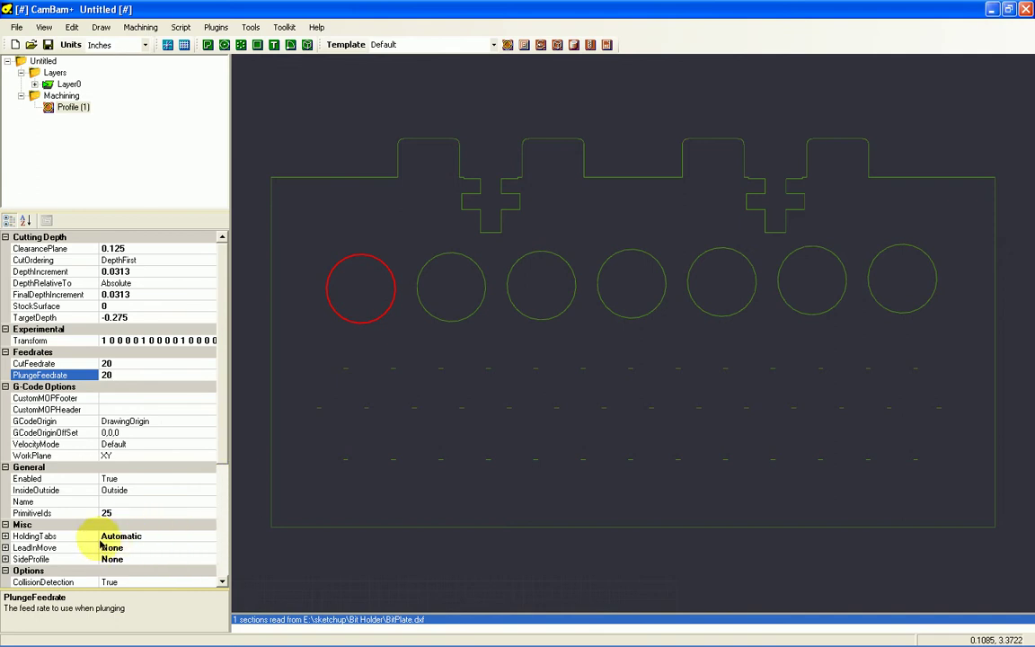
Set both the maximum and minimum number of holding tabs for the circle's profile operation to 2.
click(40, 536)
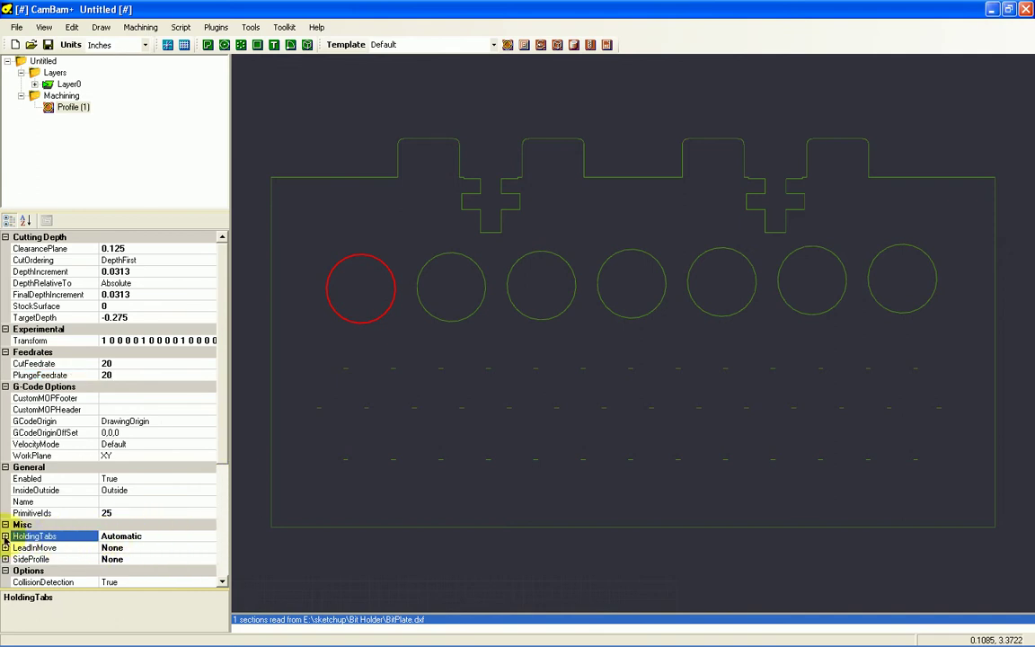
click(5, 537)
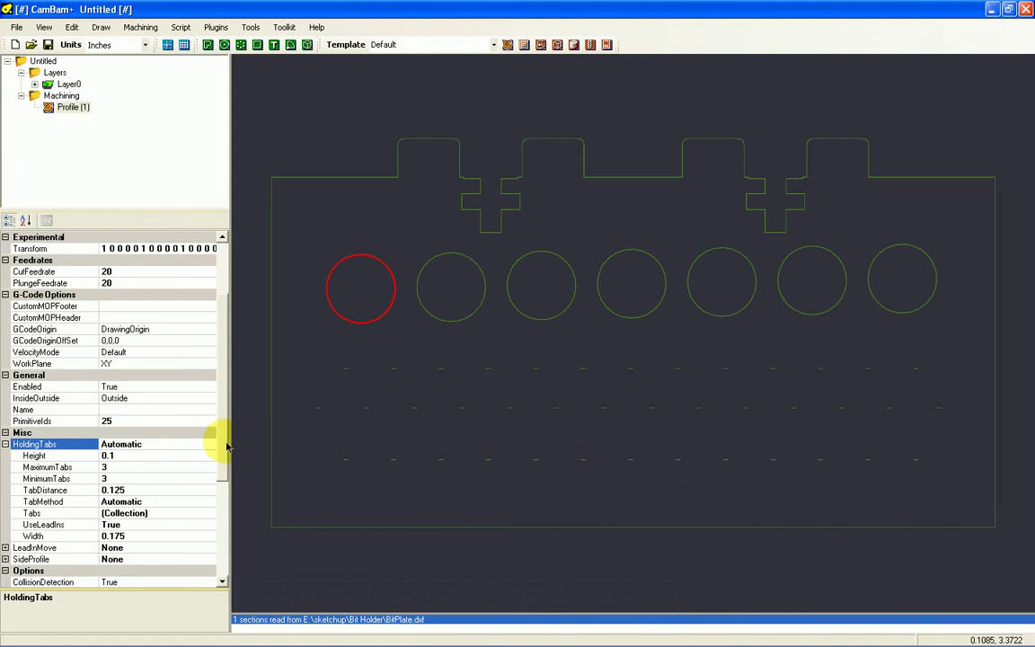
drag(223, 438, 224, 461)
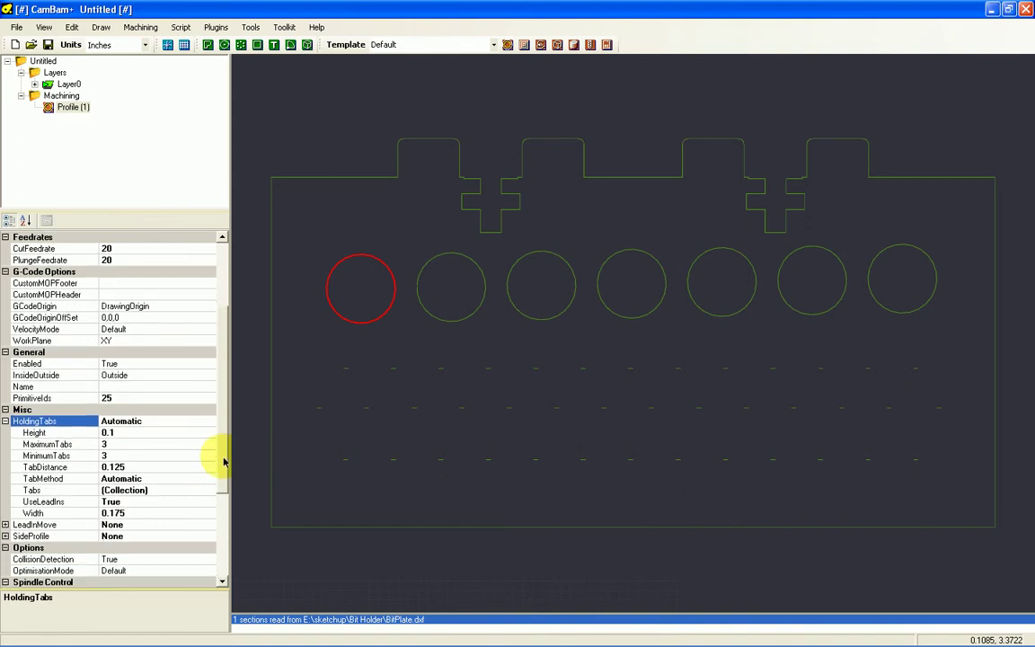
click(124, 446)
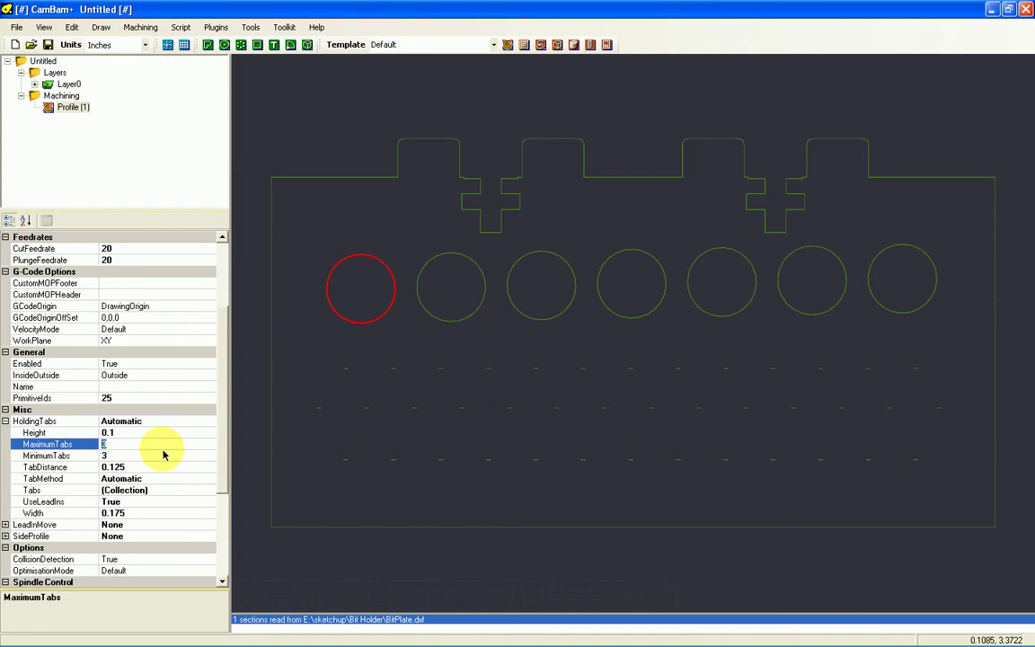
text(2)
click(143, 456)
text(2)
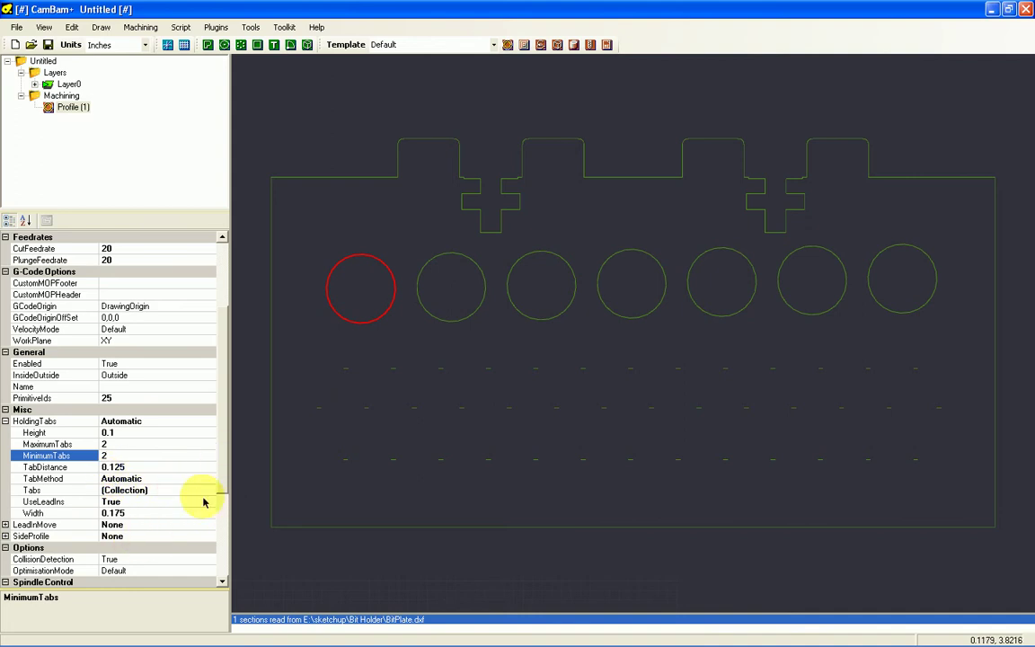
Set the tool number of the circle's profile operation to 0.
drag(225, 462, 222, 548)
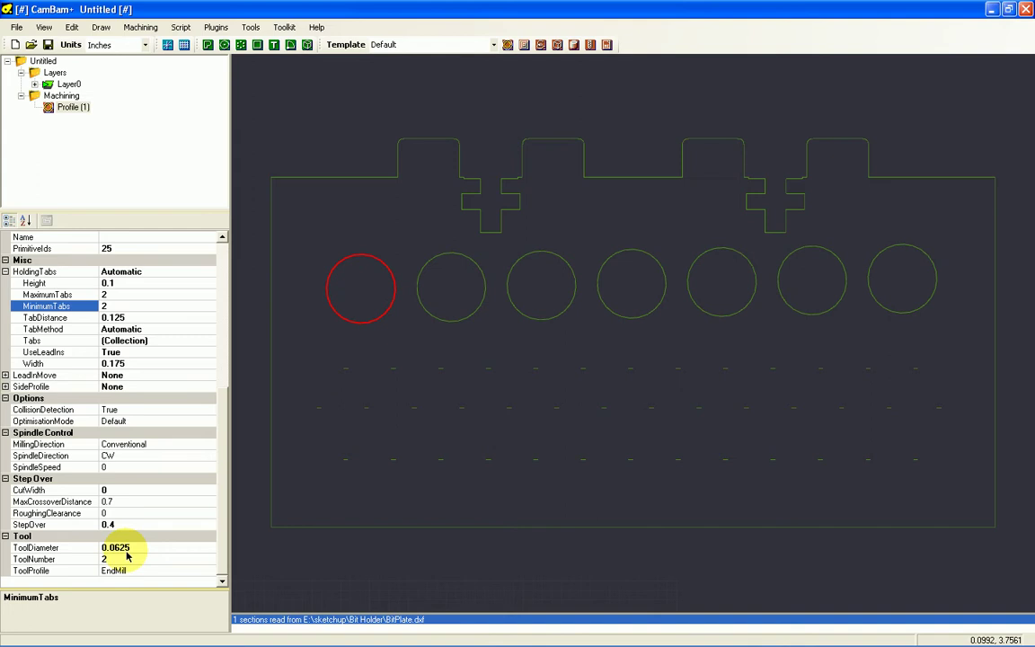
click(139, 558)
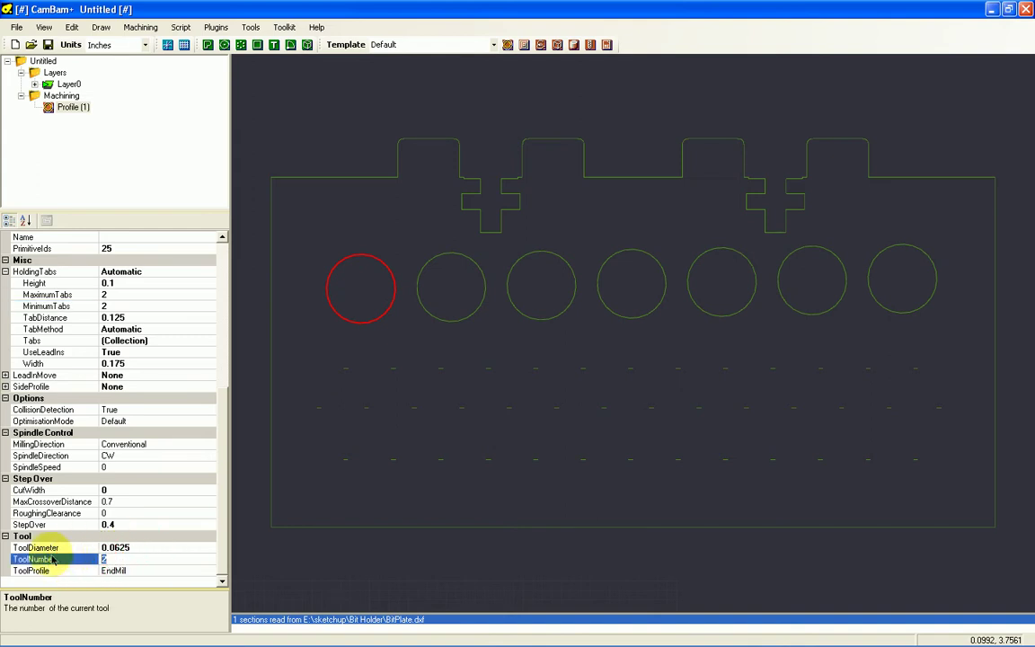
click(115, 547)
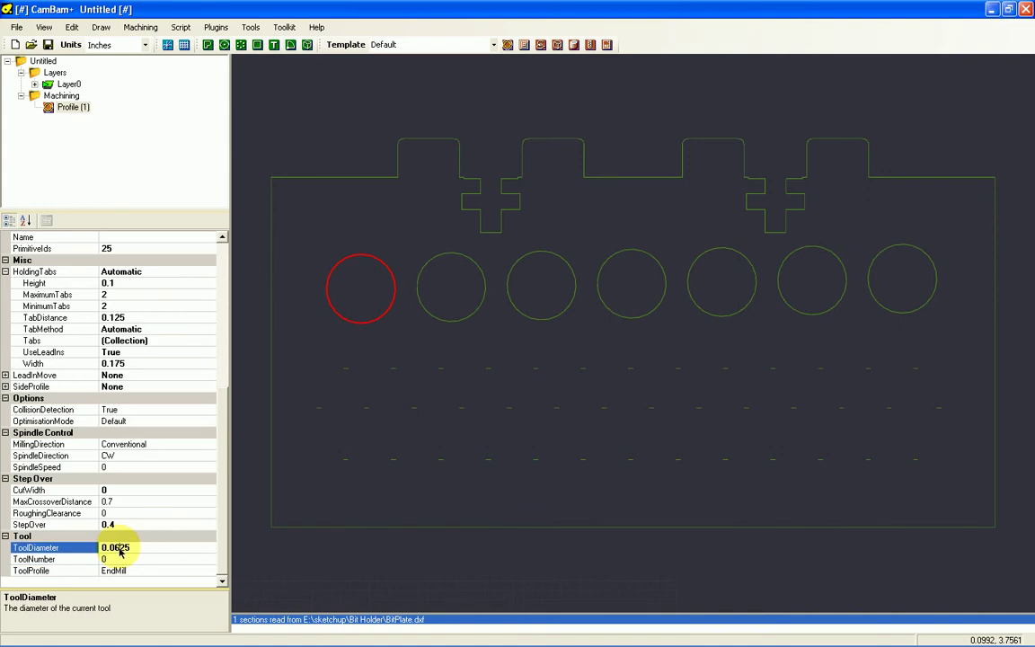
Set the tool diameter of the leftmost circle's profile operation to 0.25 and copy the operation's settings to the template.
text(0.0)
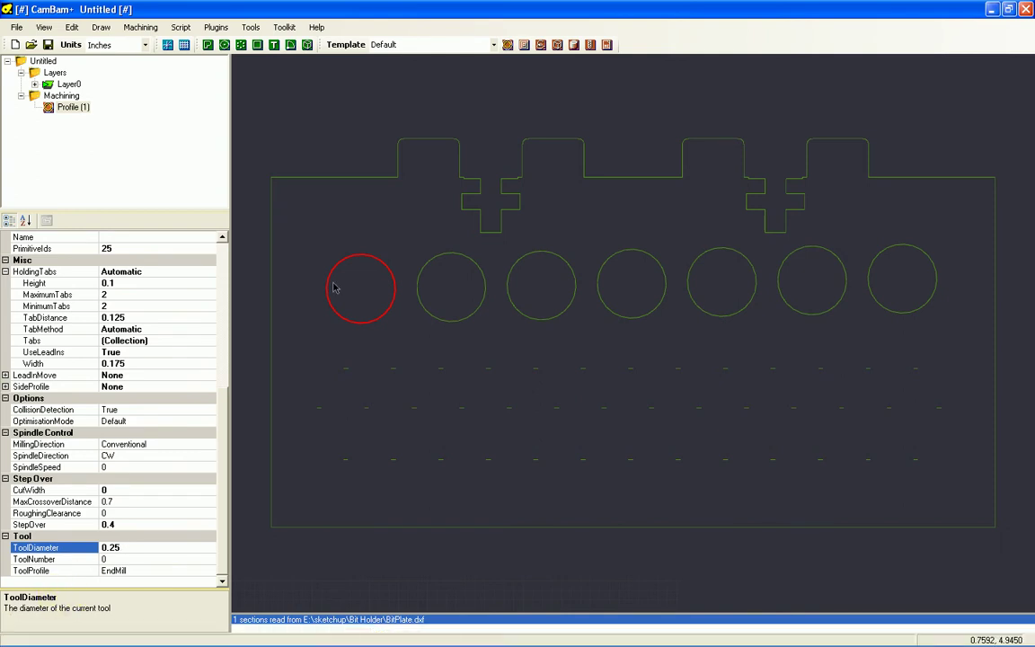
right_click(71, 111)
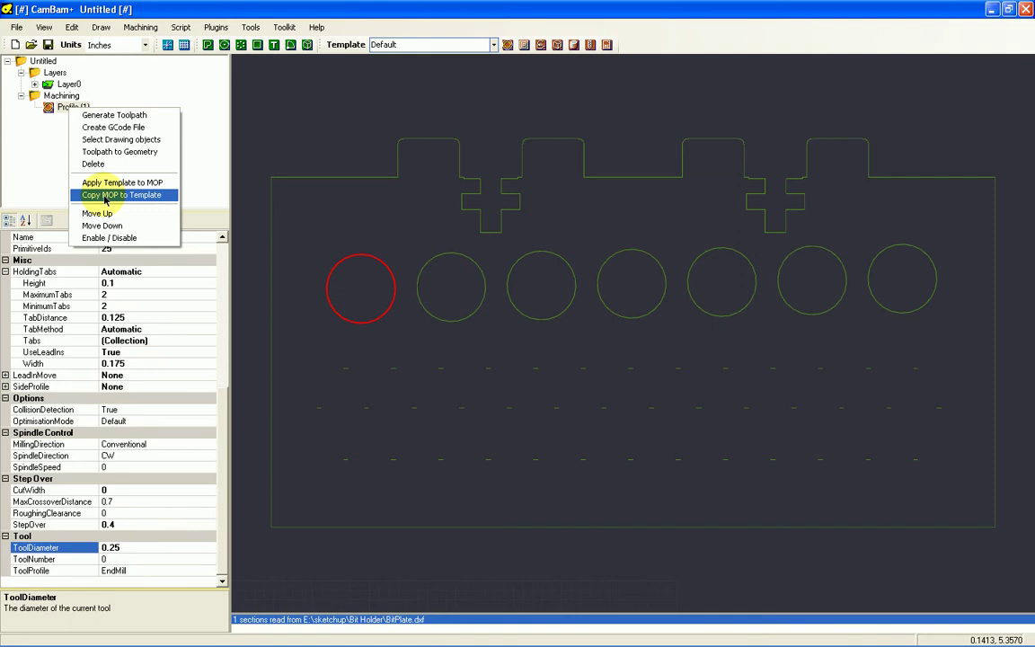
click(105, 195)
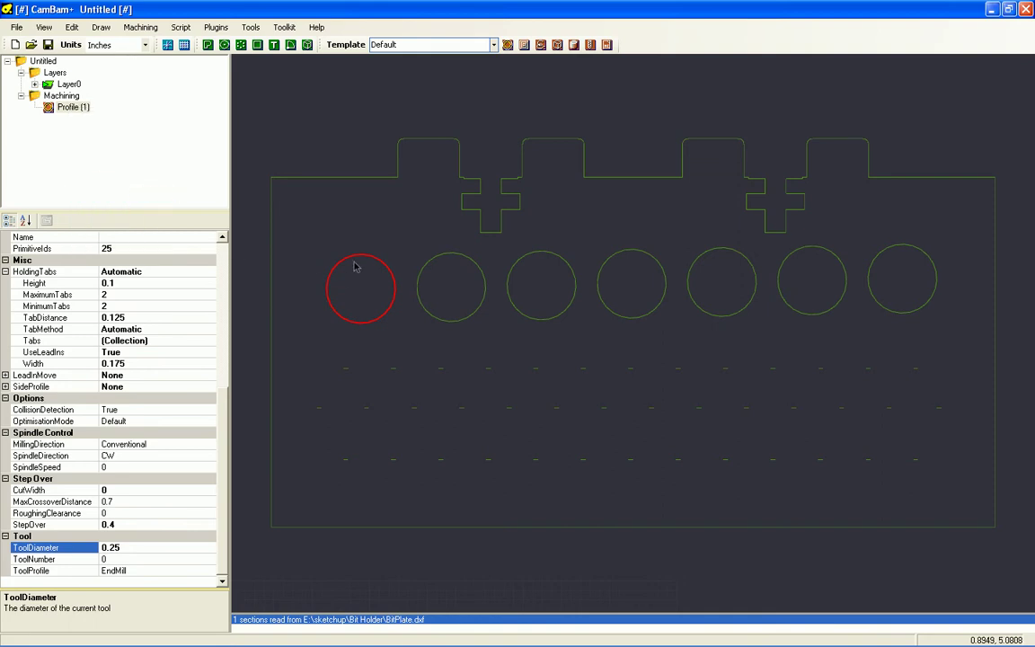
Create a Profile machining operation for the second large circle from the left and check its cutting depth and feedrate settings.
click(454, 255)
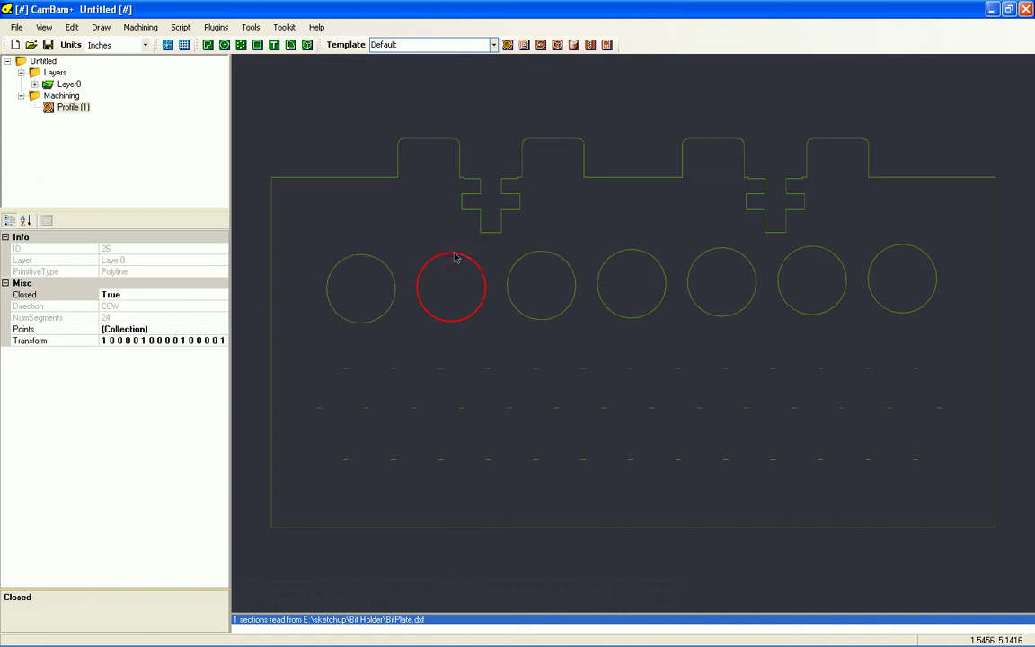
click(507, 47)
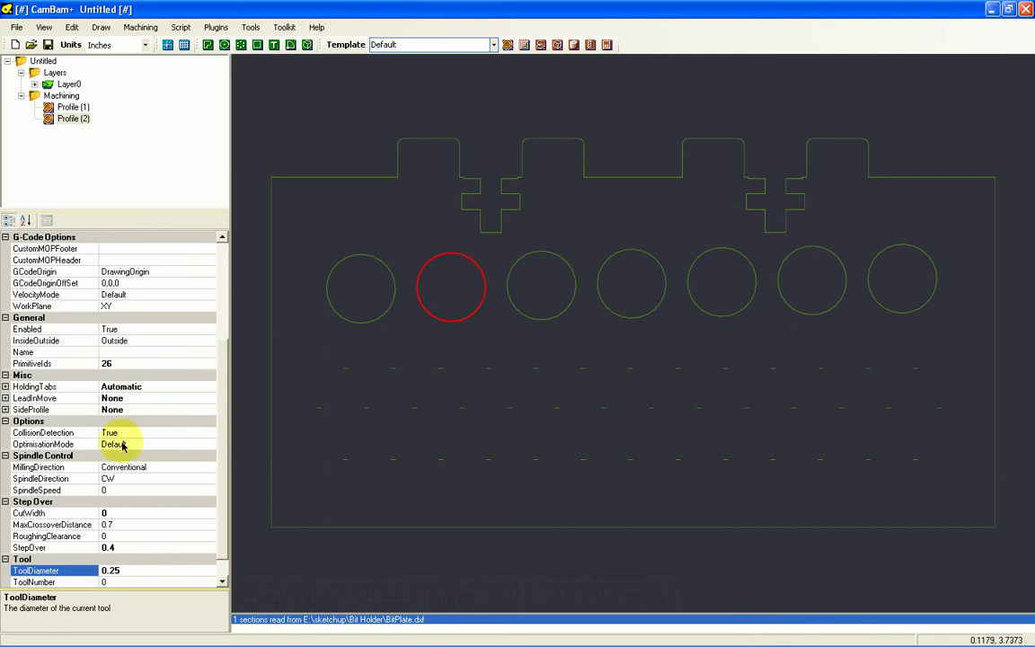
drag(224, 473, 224, 365)
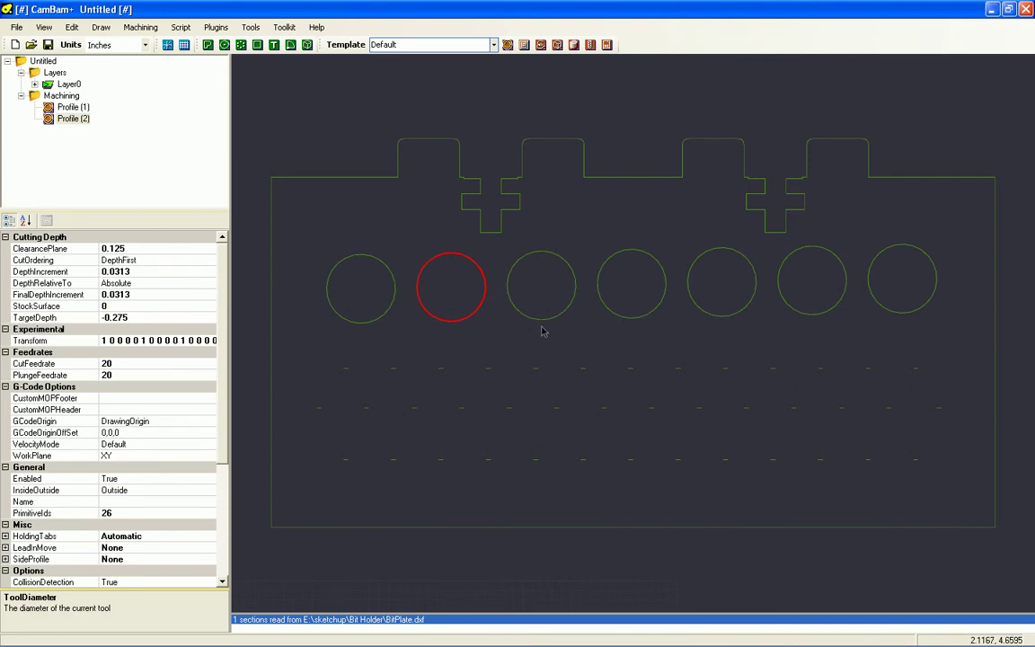
Create a separate Profile machining operation for each of the five remaining large circles, working from the third circle to the rightmost.
click(507, 297)
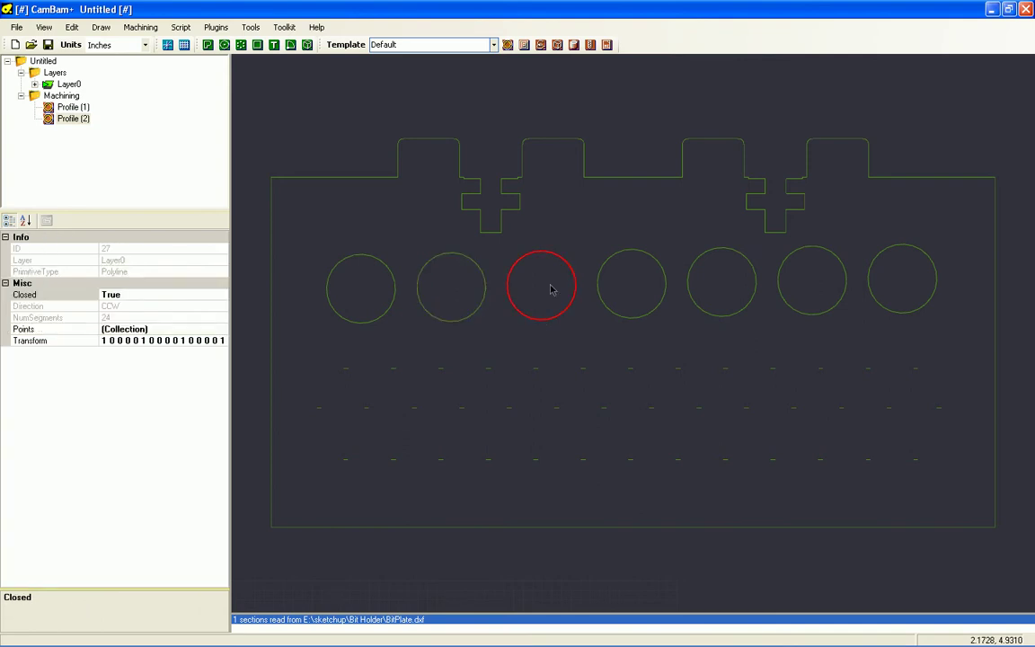
click(507, 45)
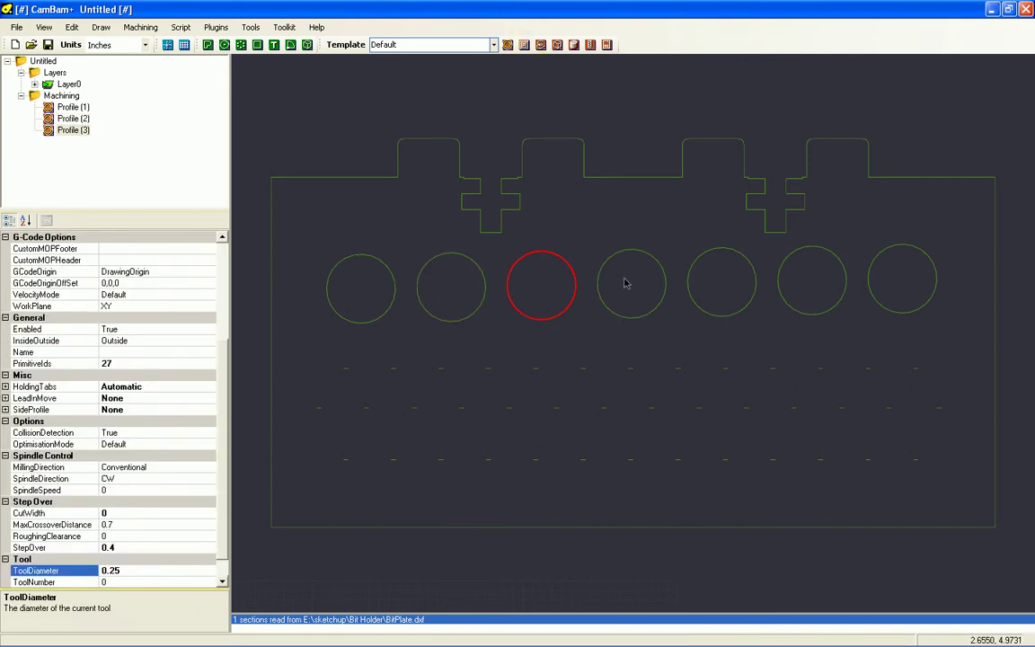
click(641, 256)
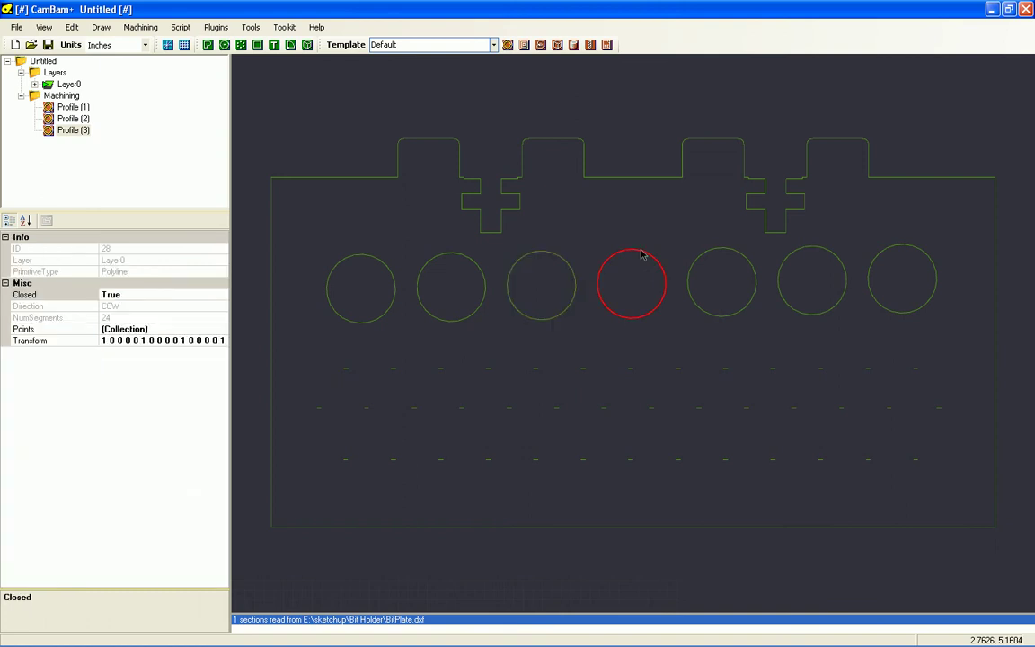
click(507, 45)
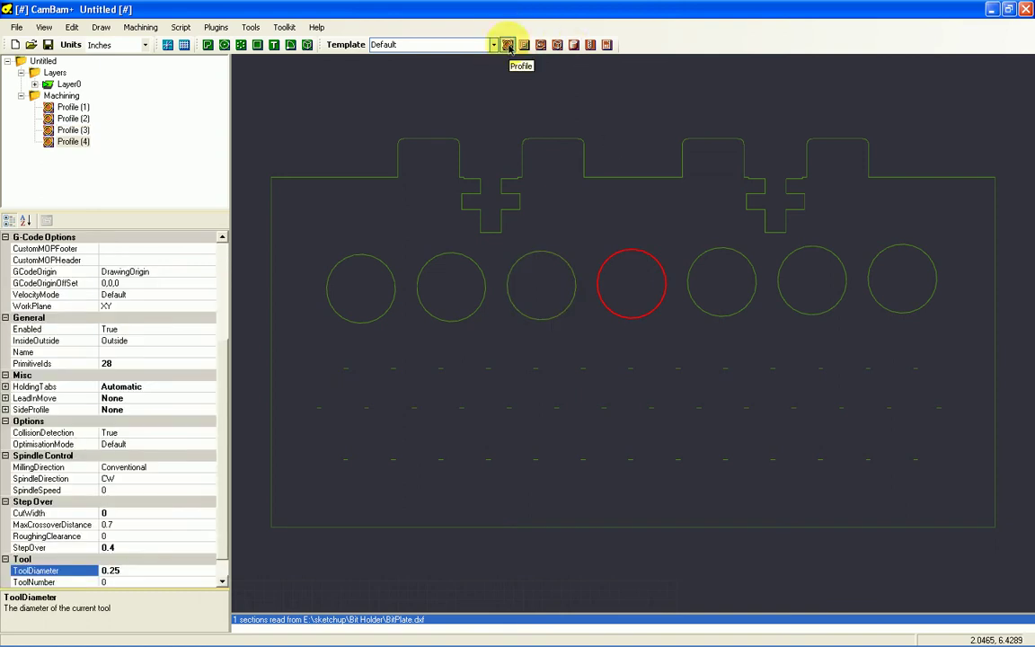
click(727, 253)
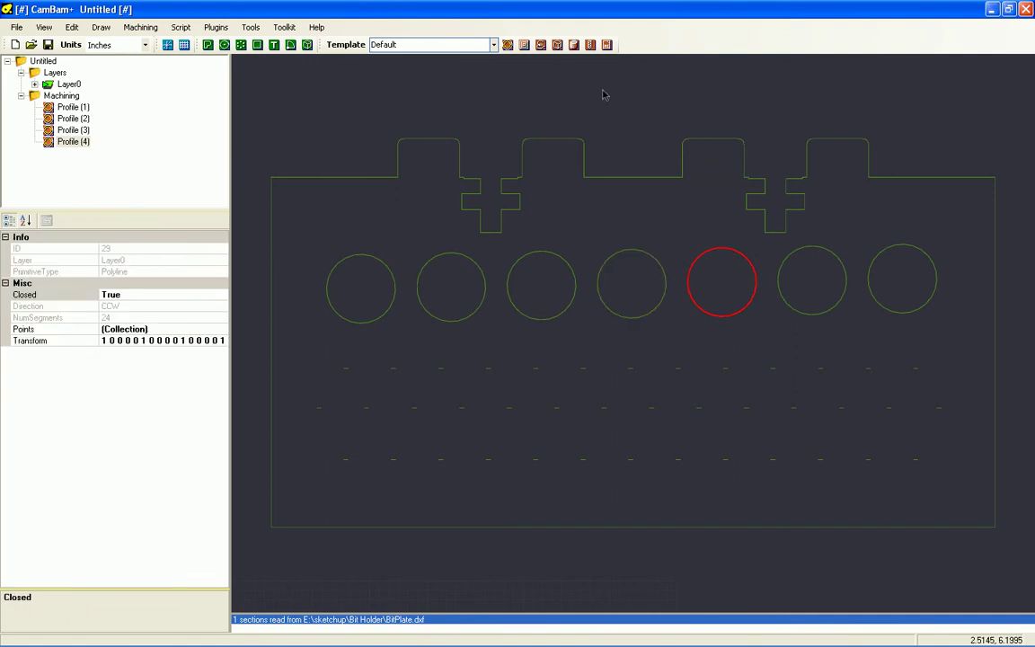
click(508, 44)
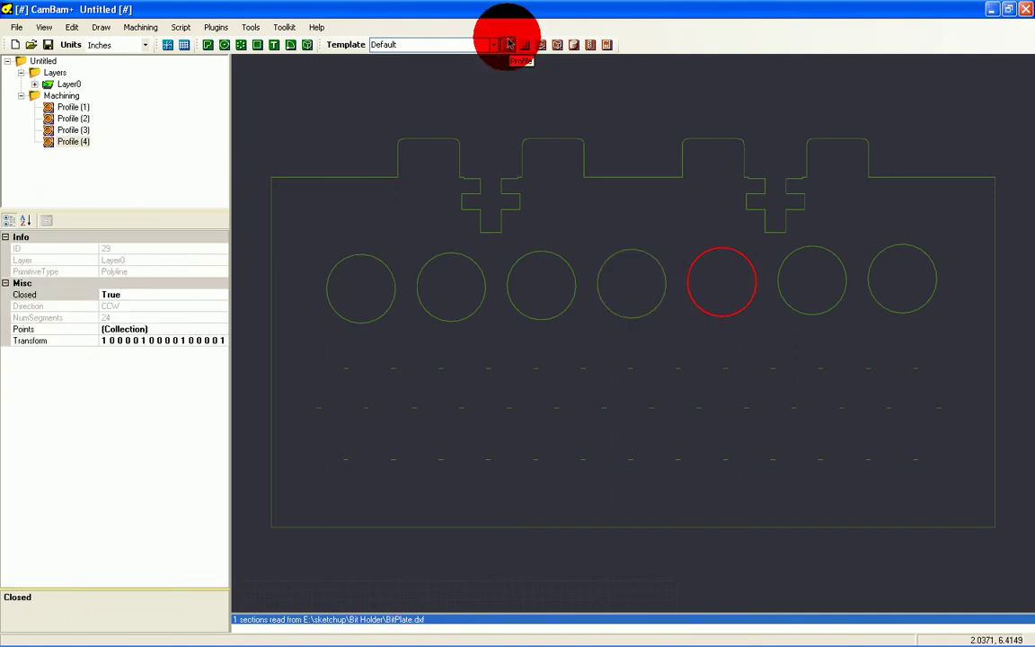
click(814, 249)
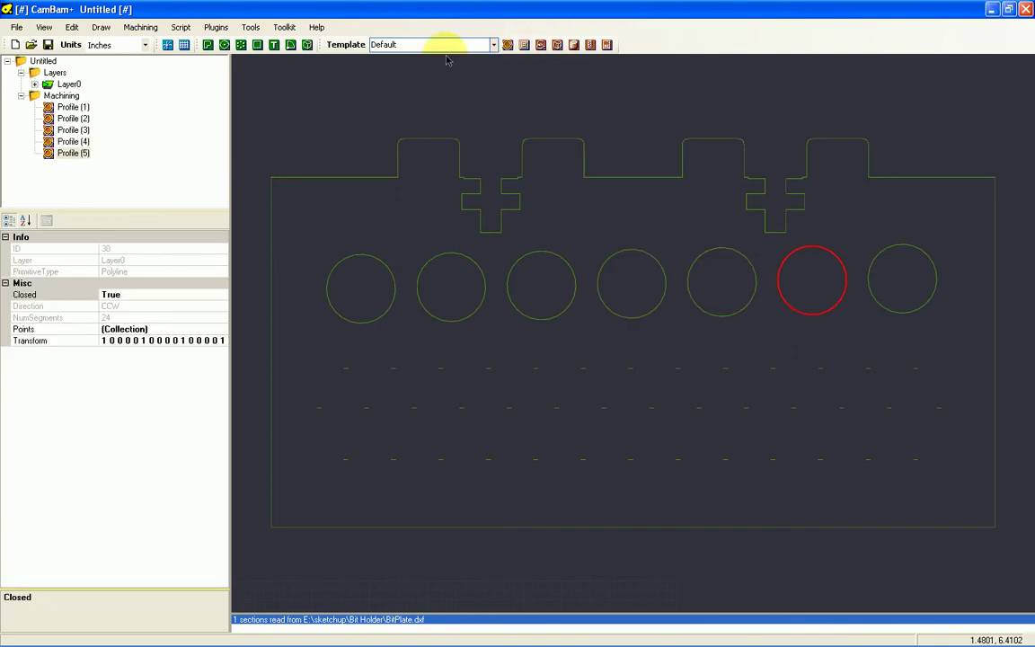
click(507, 45)
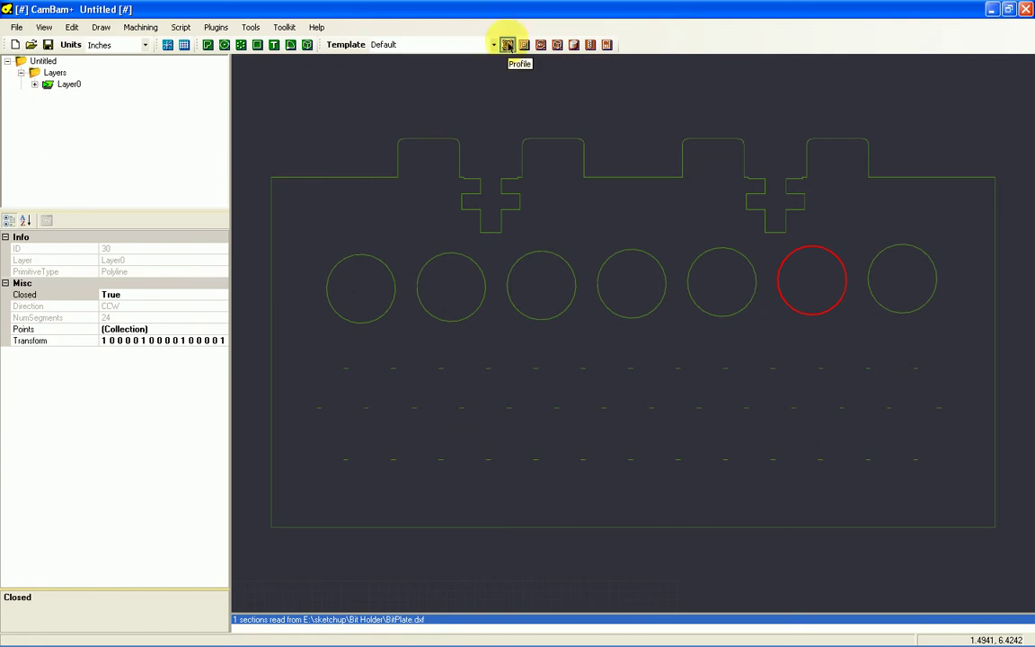
click(902, 247)
click(507, 44)
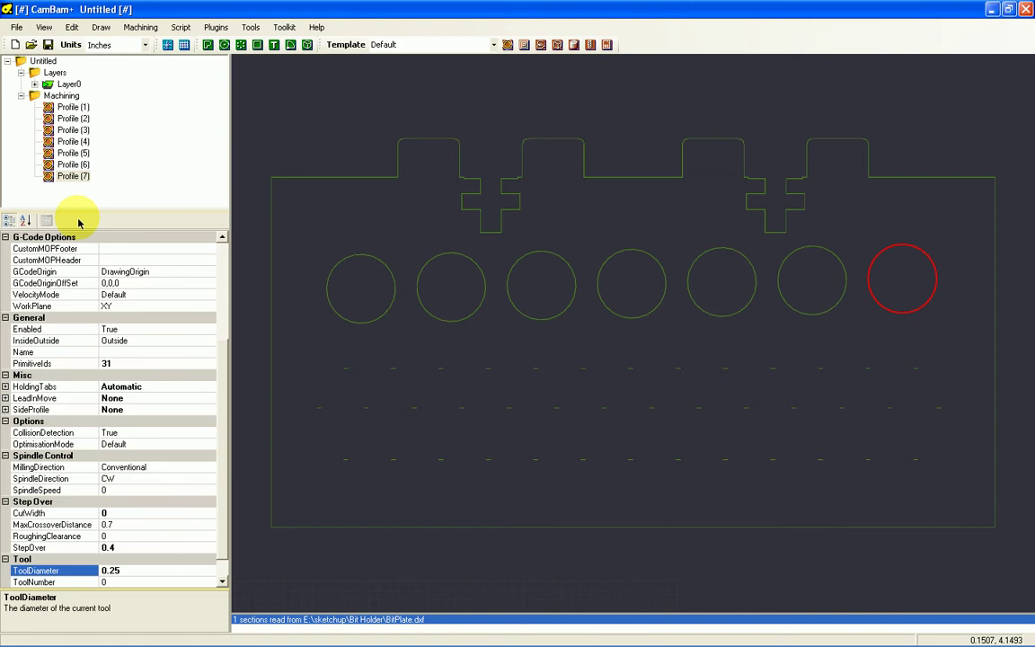
Create a Drill operation for the first mark in the upper row of small marks, with tool number 1 and tool diameter 0.125.
click(345, 369)
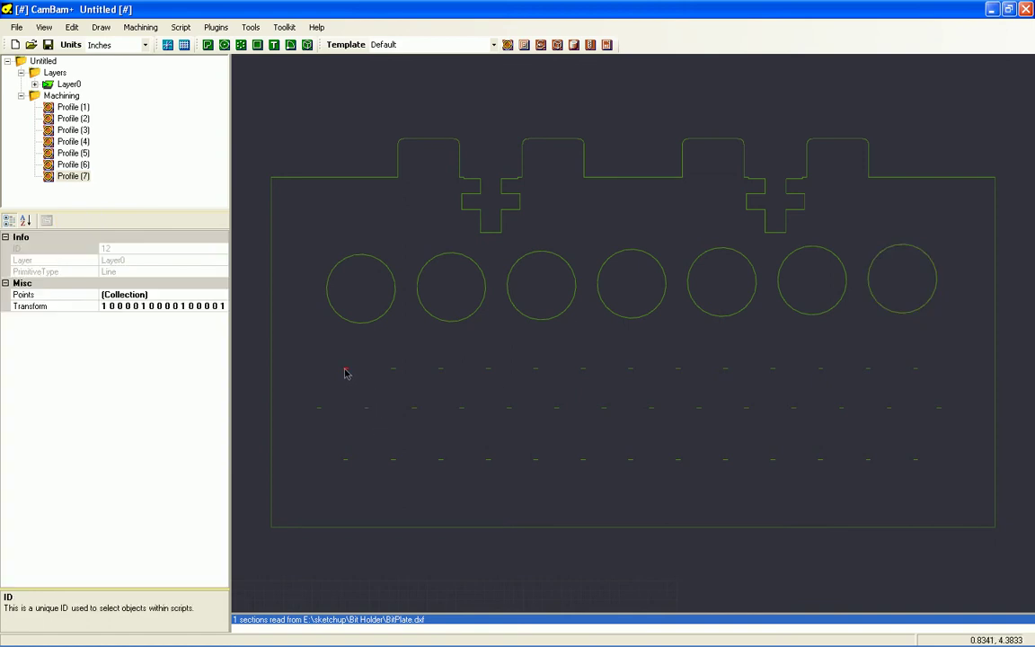
click(589, 44)
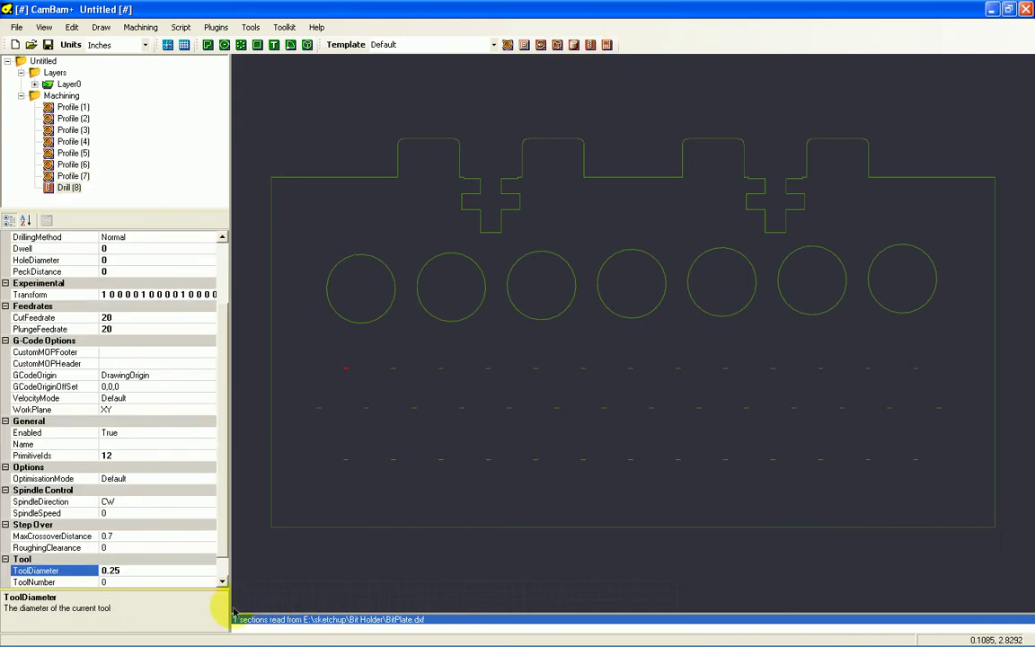
click(132, 582)
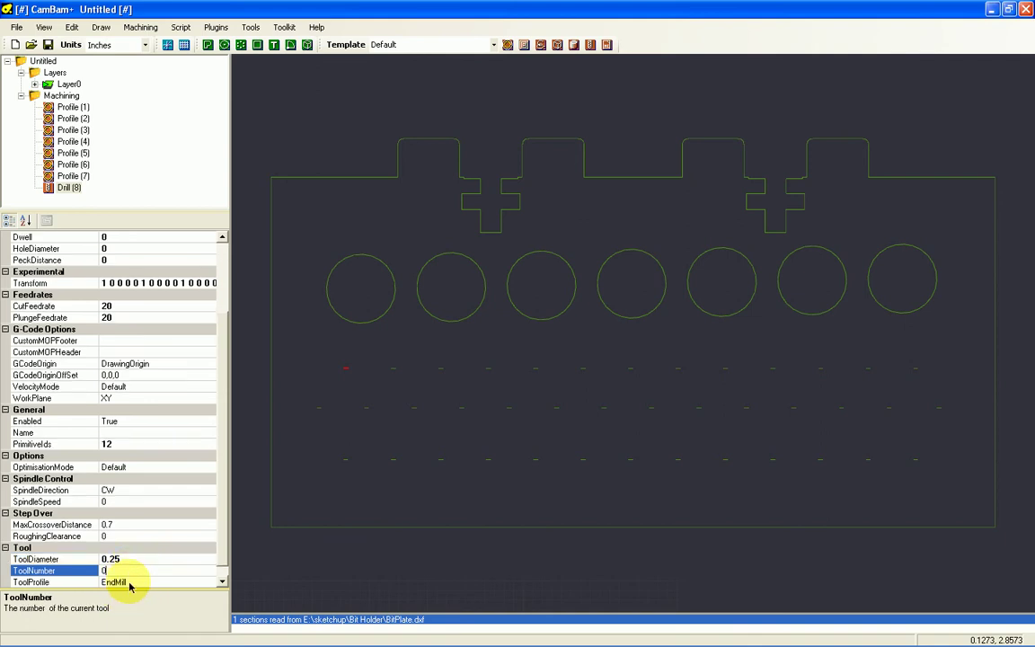
key(Tab)
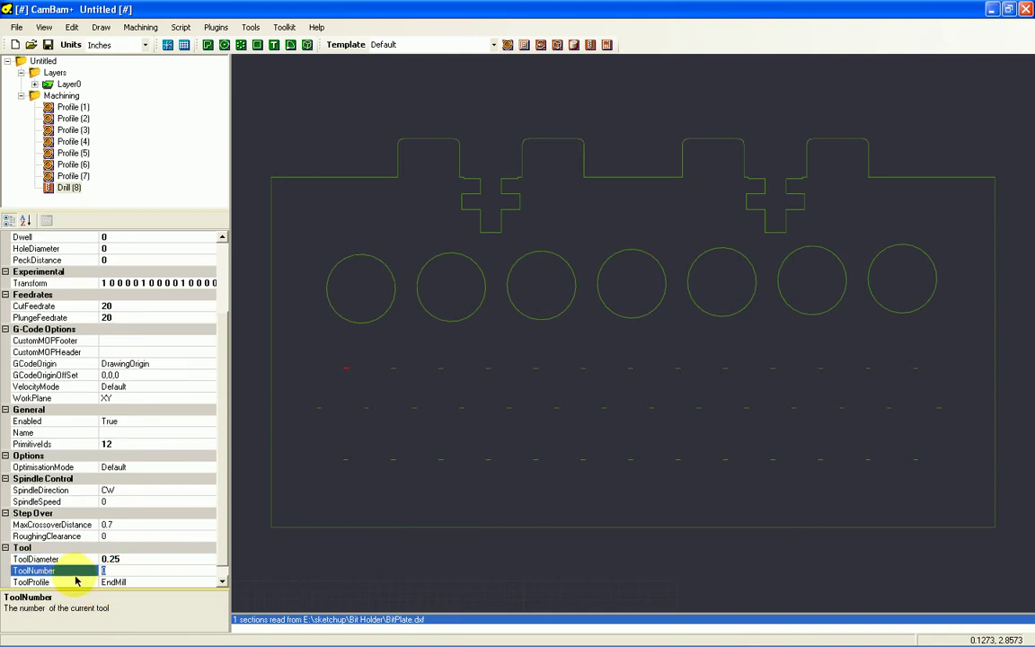
text(1)
click(174, 558)
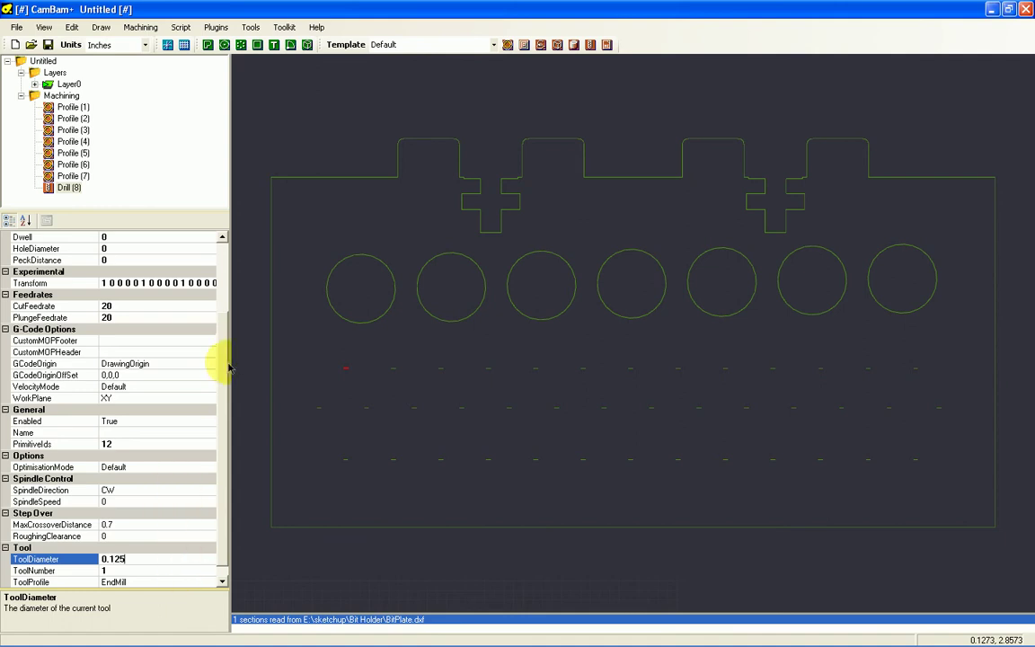
Check the drill operation's depth, drilling and feedrate settings and copy the operation to the template.
drag(221, 355, 213, 252)
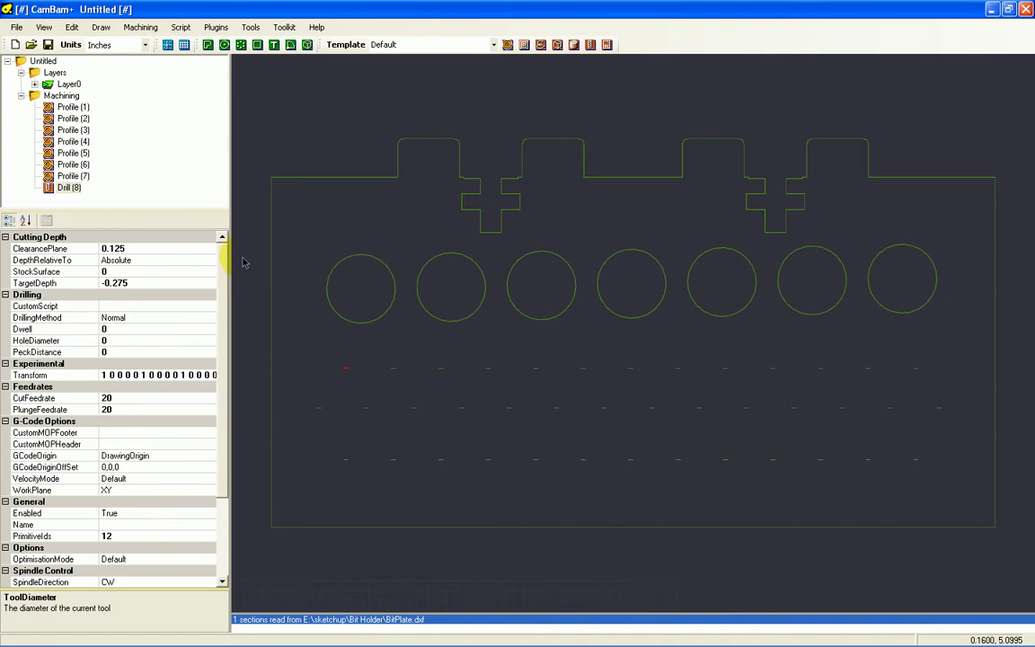
scroll(223, 360, down, 3)
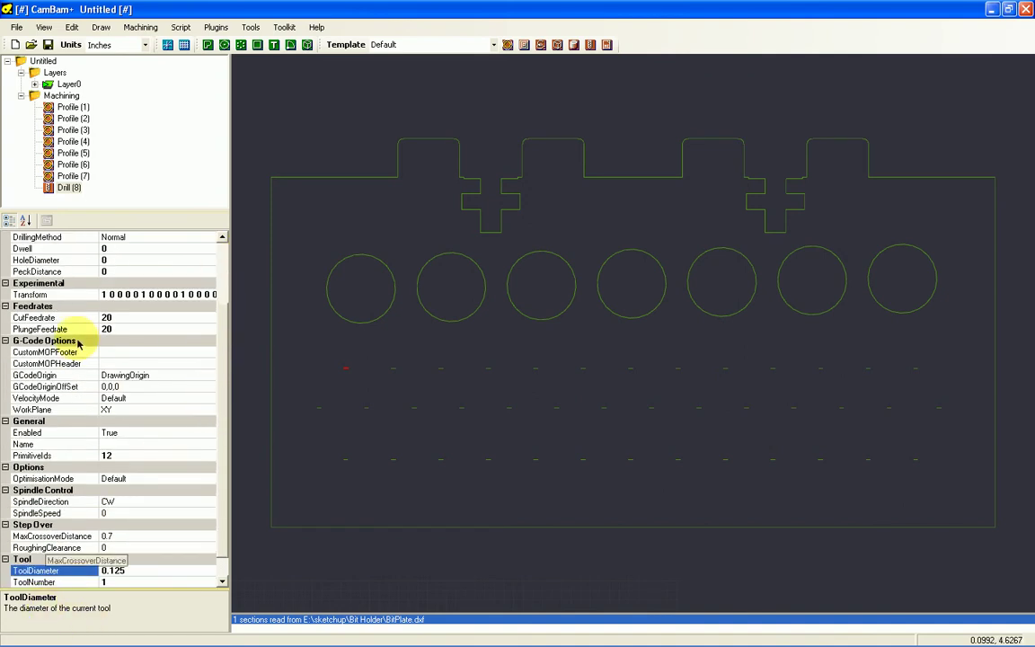
click(56, 186)
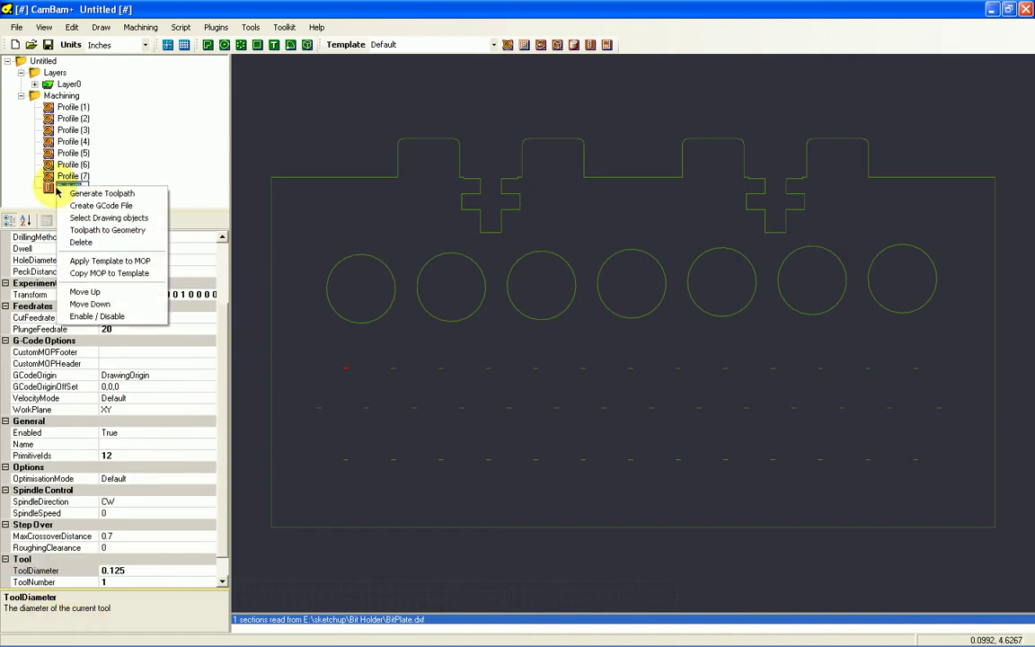
click(102, 274)
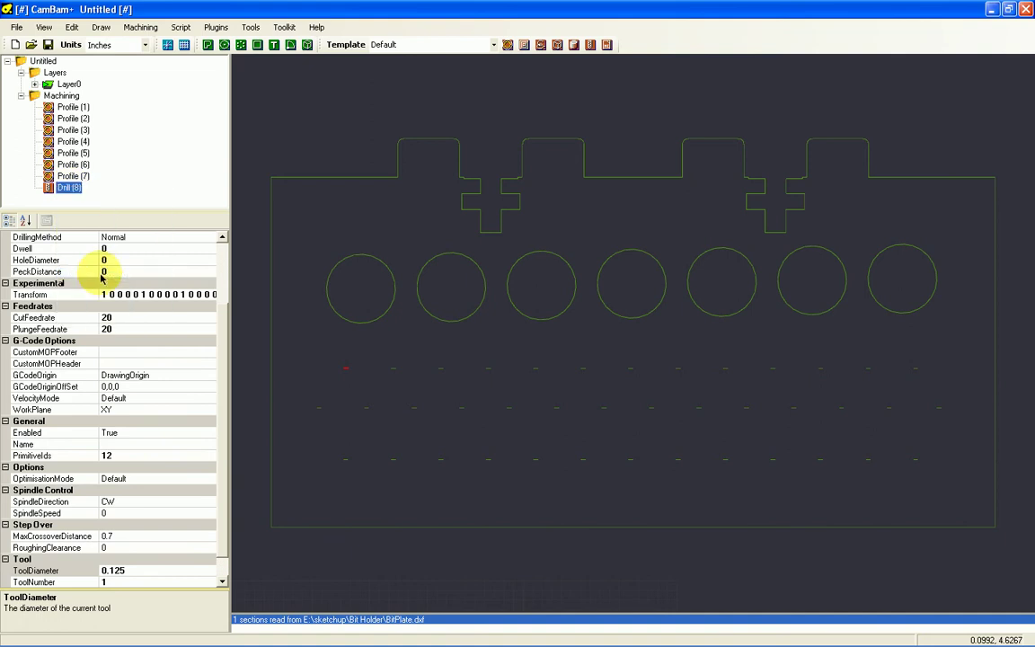
Create separate Drill operations for the second and third marks in the upper row of small marks.
click(392, 370)
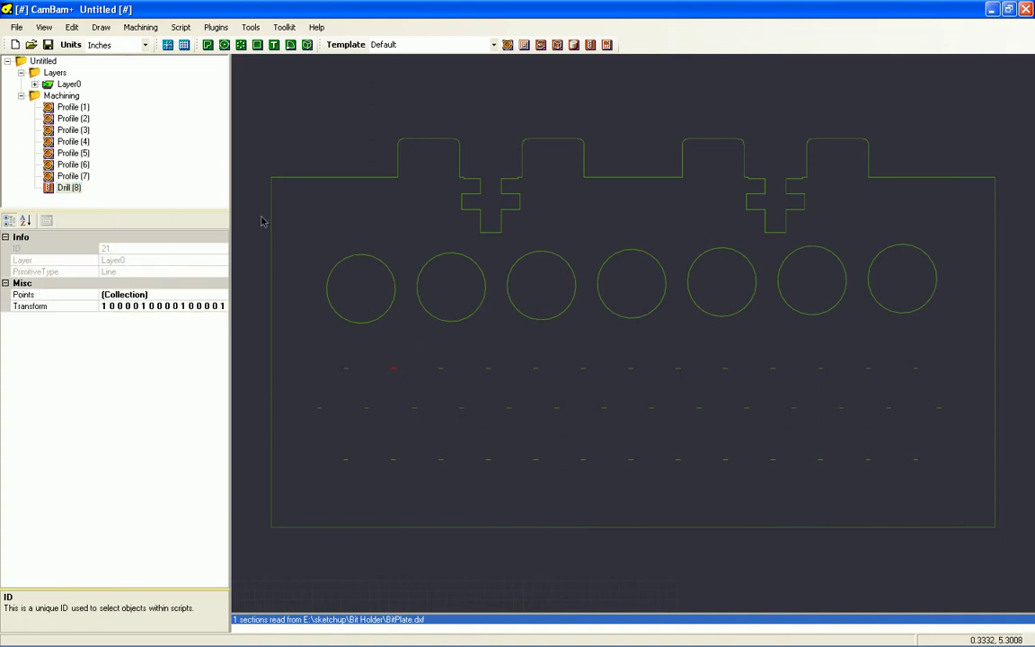
click(590, 44)
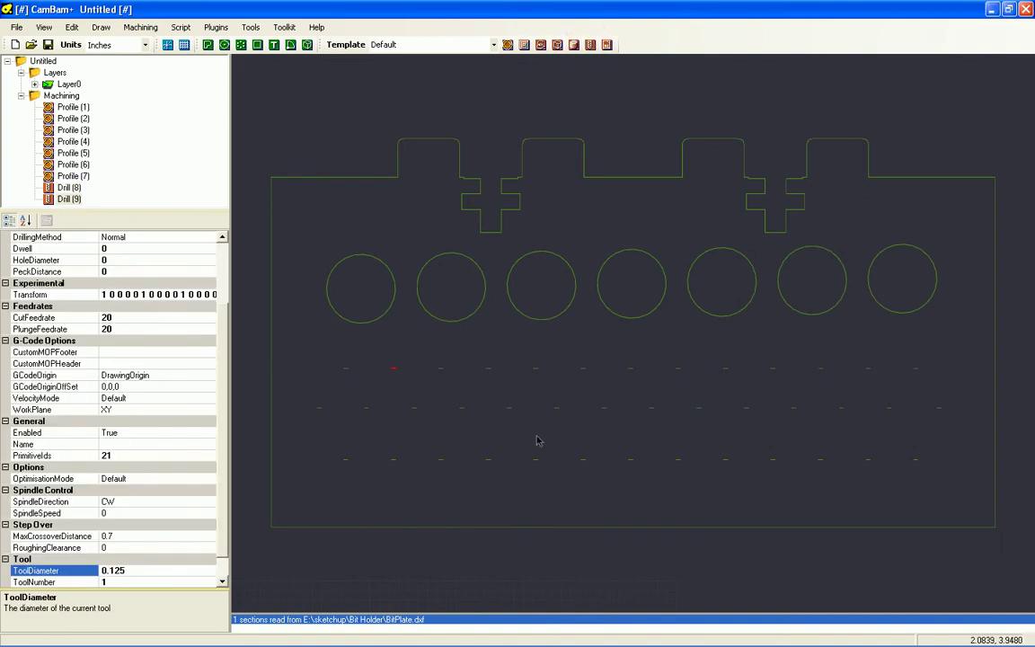
click(440, 368)
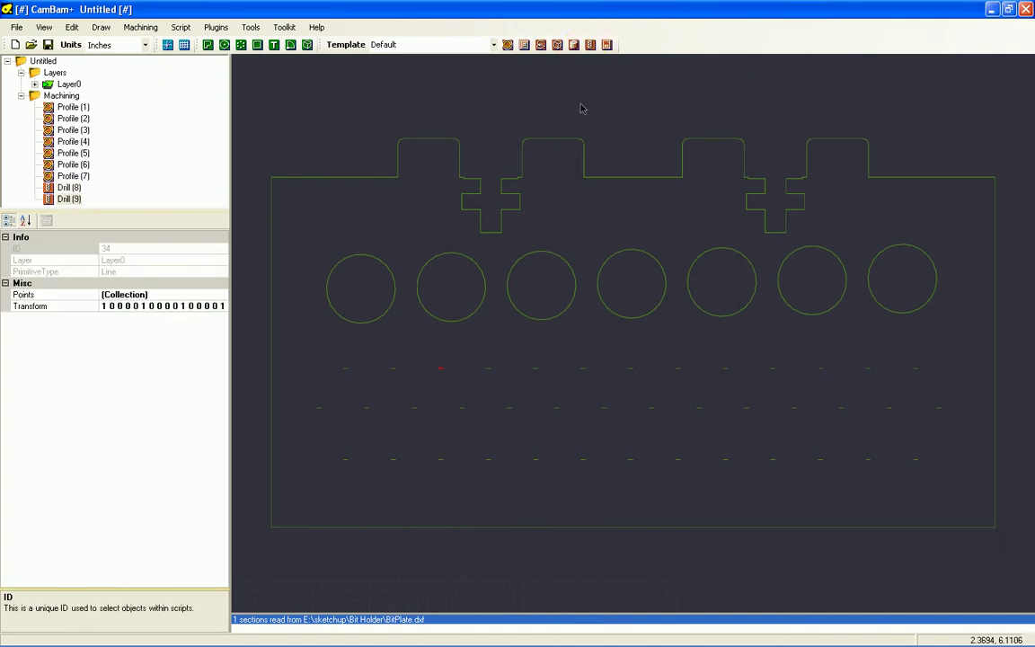
click(591, 44)
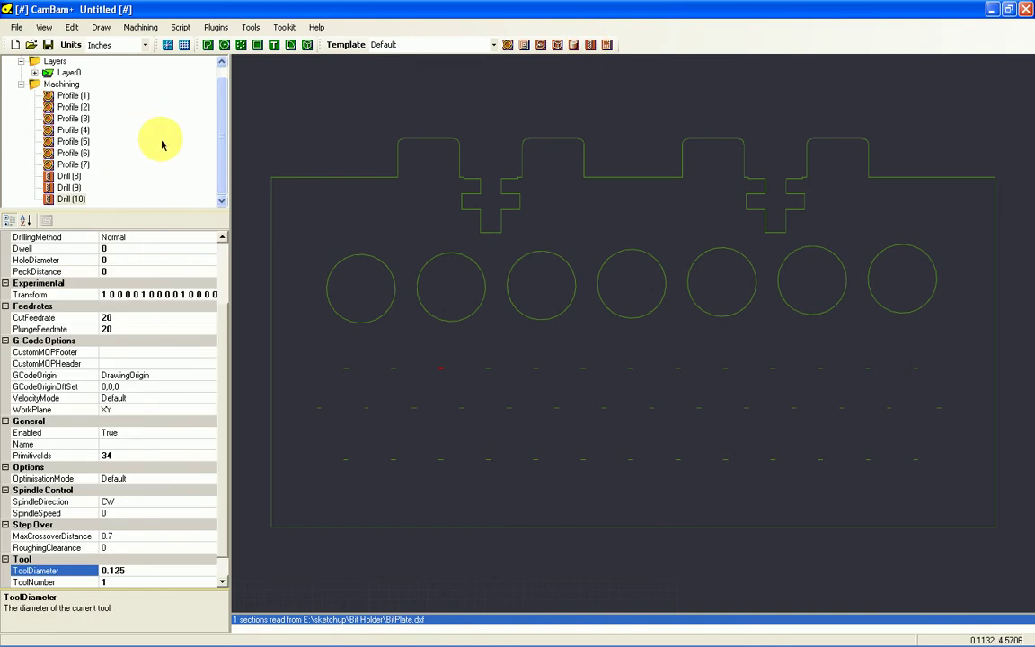
drag(220, 97, 224, 148)
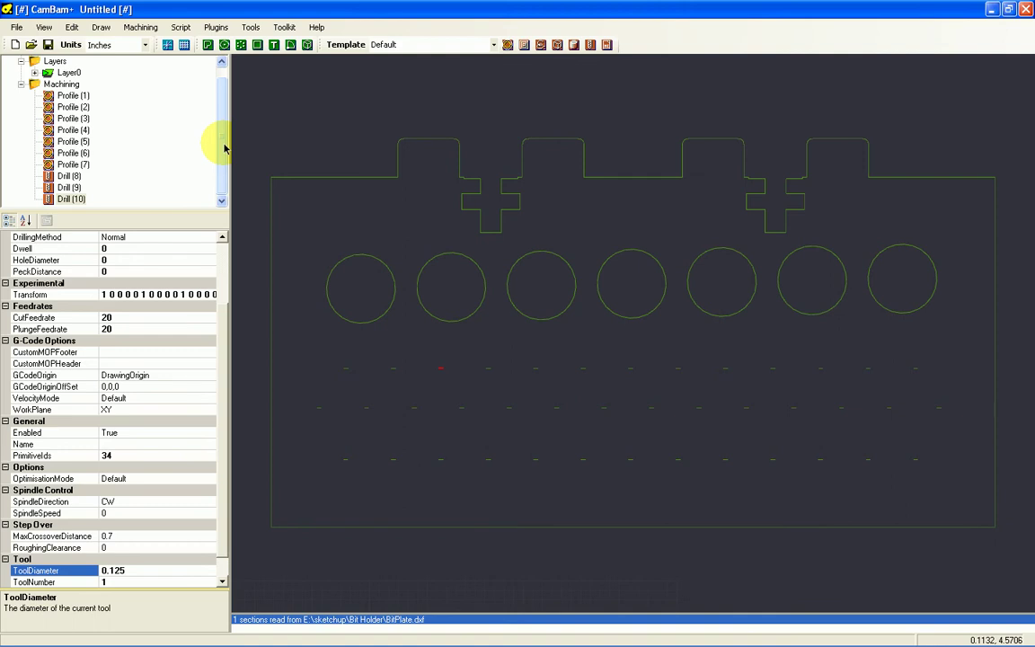
Create a Profile machining operation for the plate's outer outline, with tool diameter 0.0625 and tool number 0.
click(319, 178)
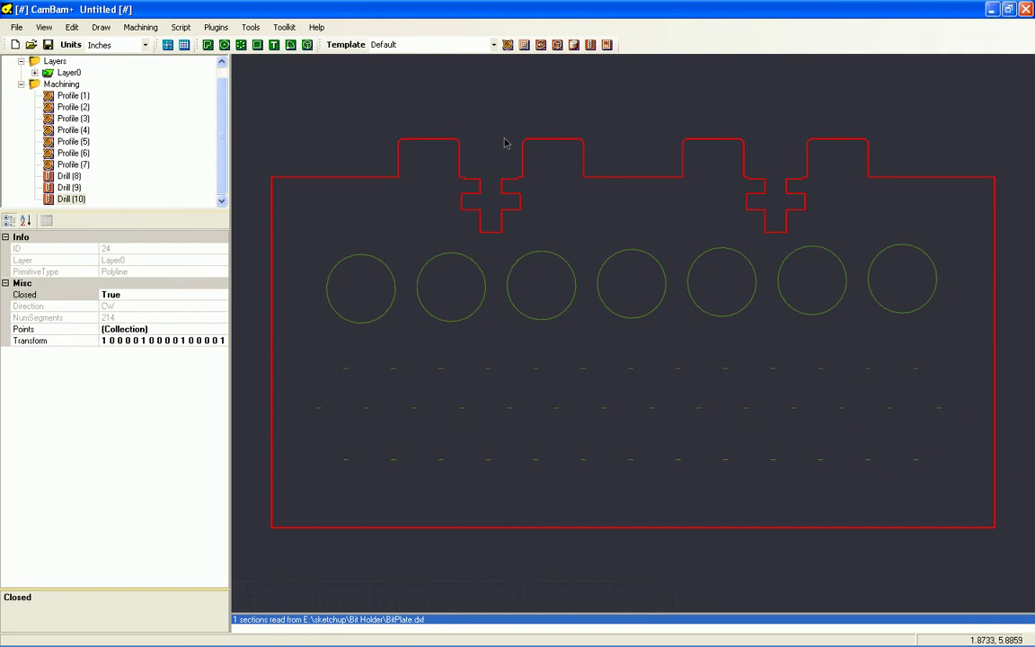
click(506, 44)
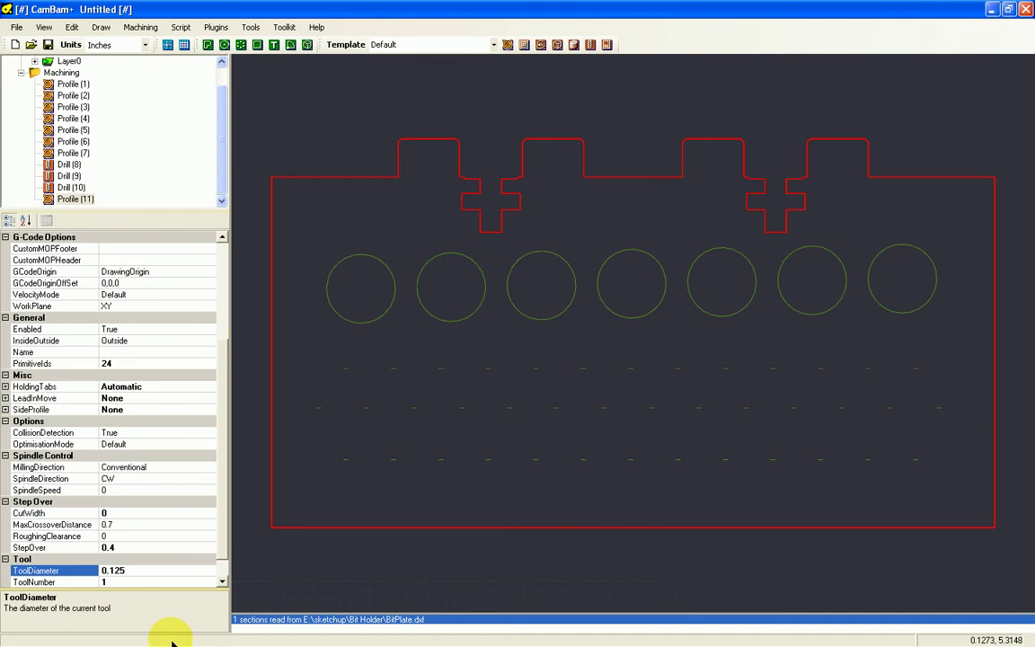
scroll(216, 531, down, 1)
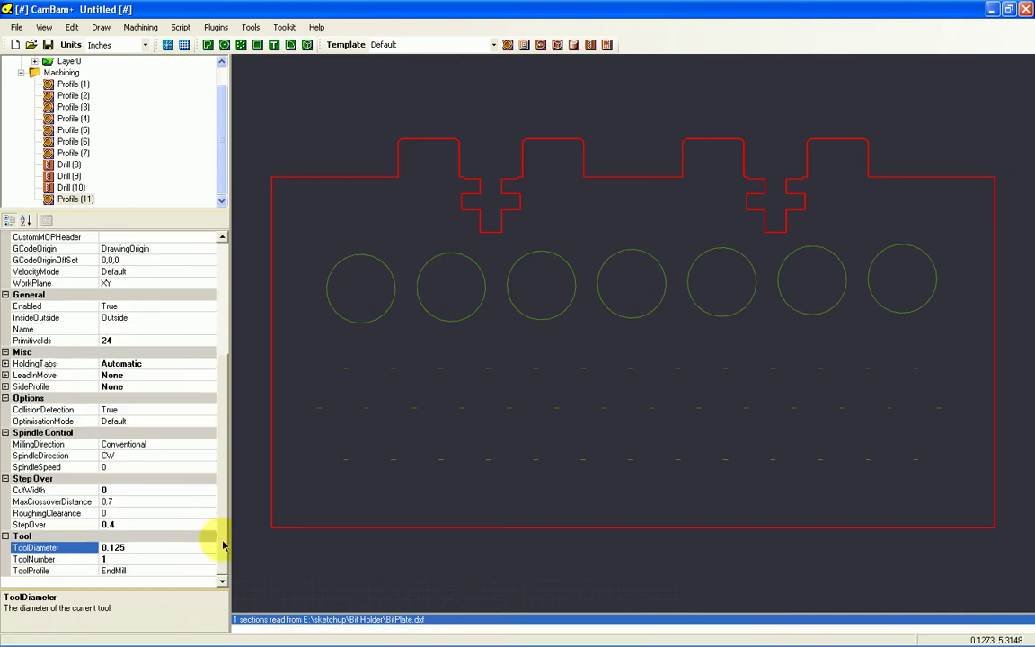
click(128, 550)
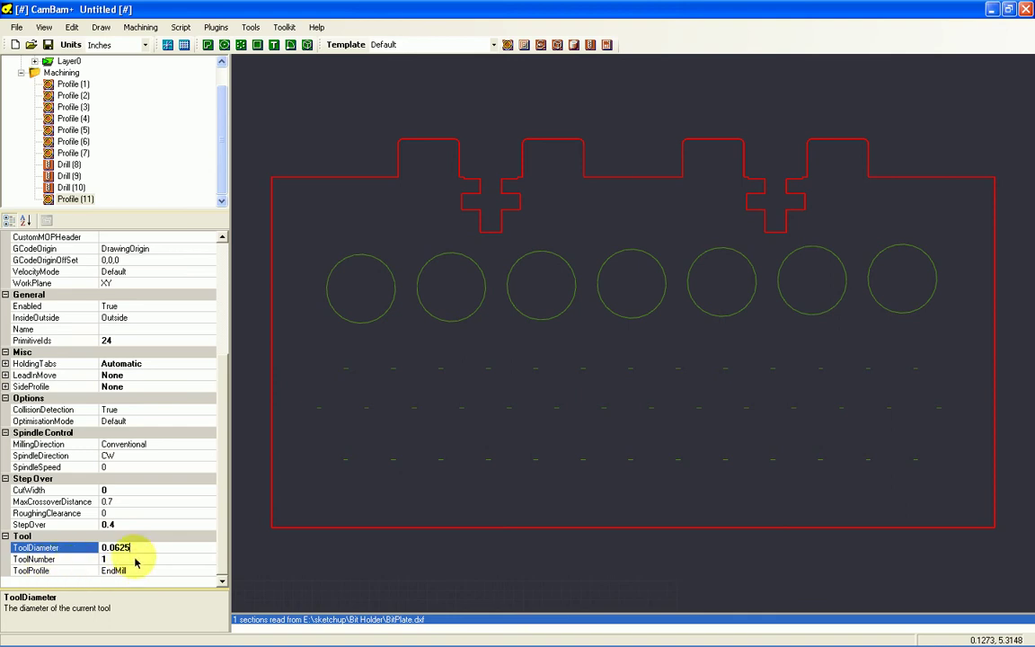
click(95, 561)
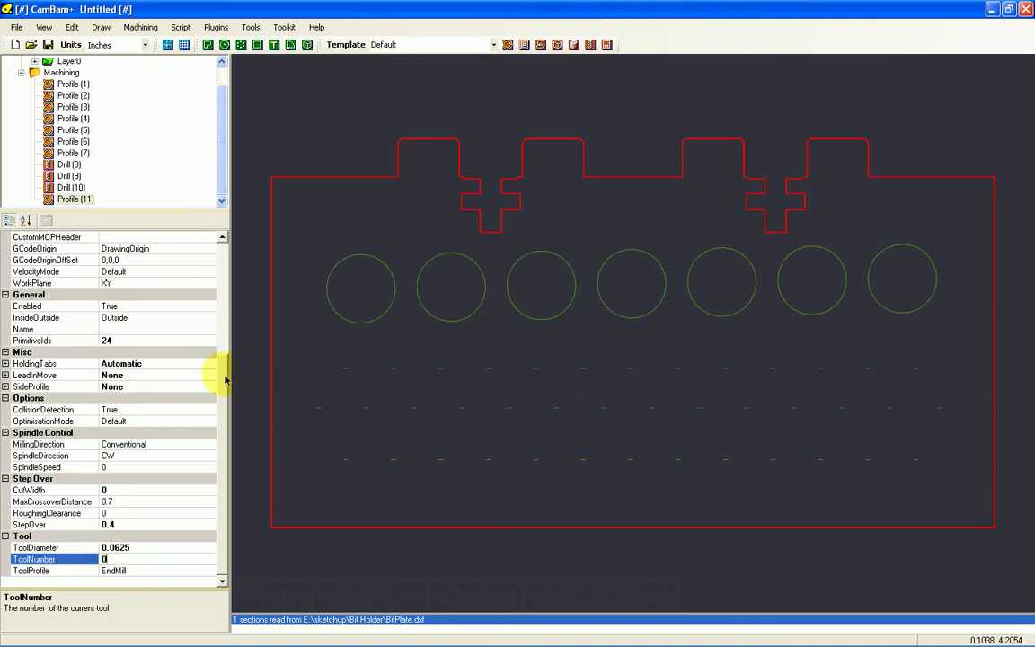
drag(225, 379, 222, 234)
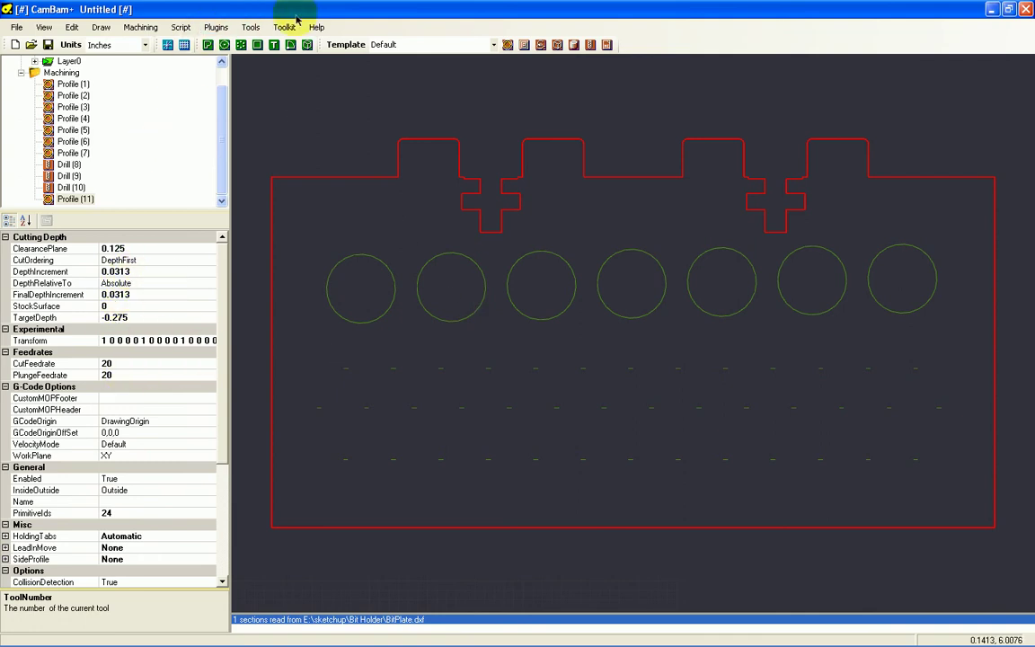
Generate all toolpaths and move the outer outline's two holding tabs onto the plate's left and right edges.
click(143, 28)
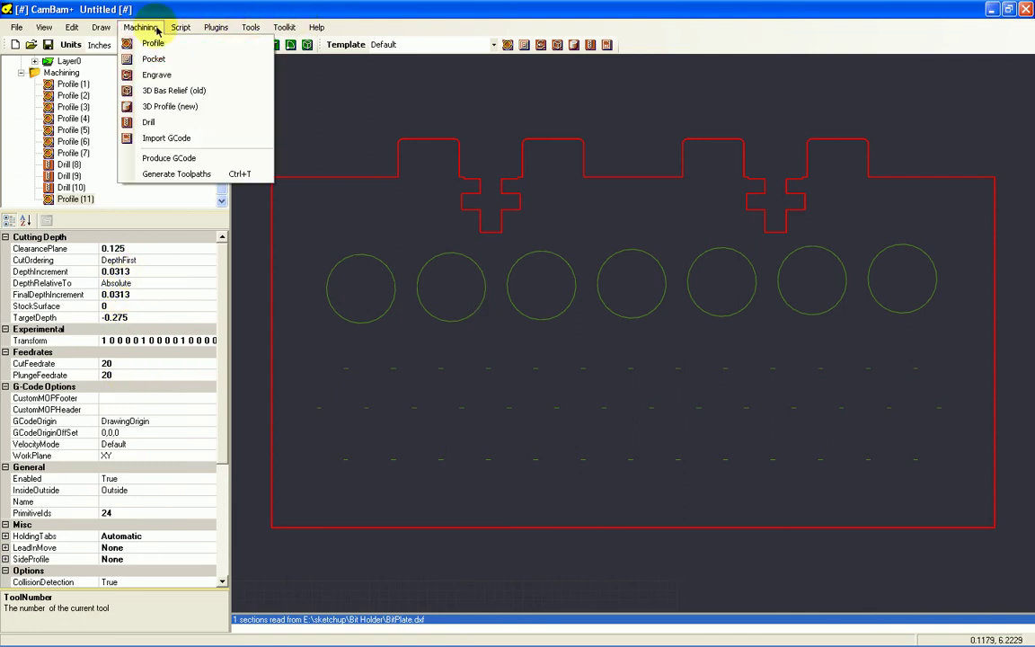
click(168, 174)
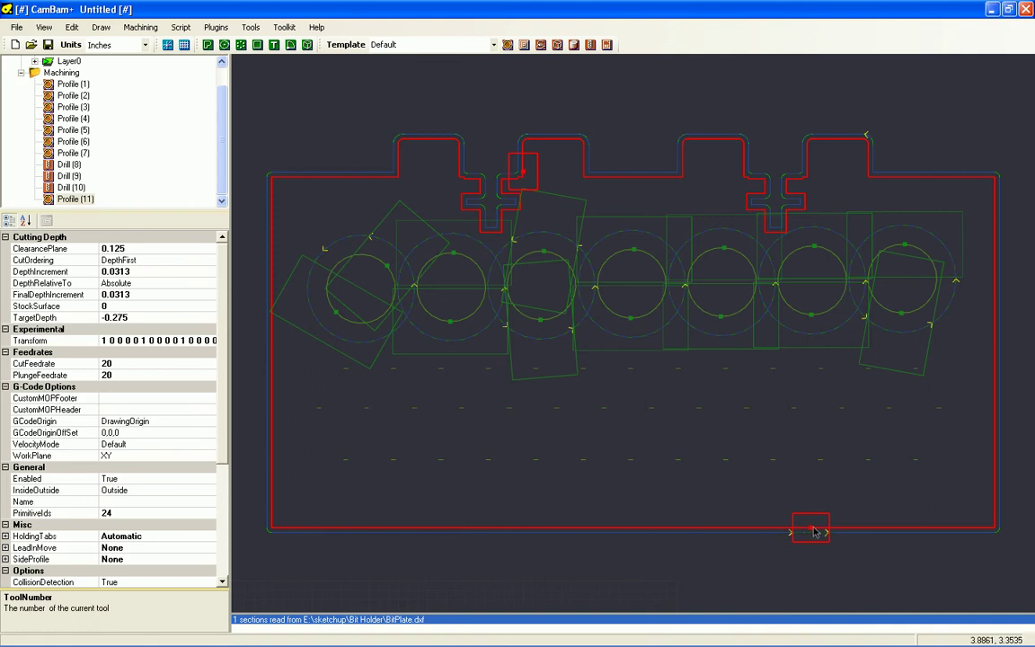
drag(813, 532, 280, 380)
drag(525, 172, 997, 373)
drag(274, 379, 273, 370)
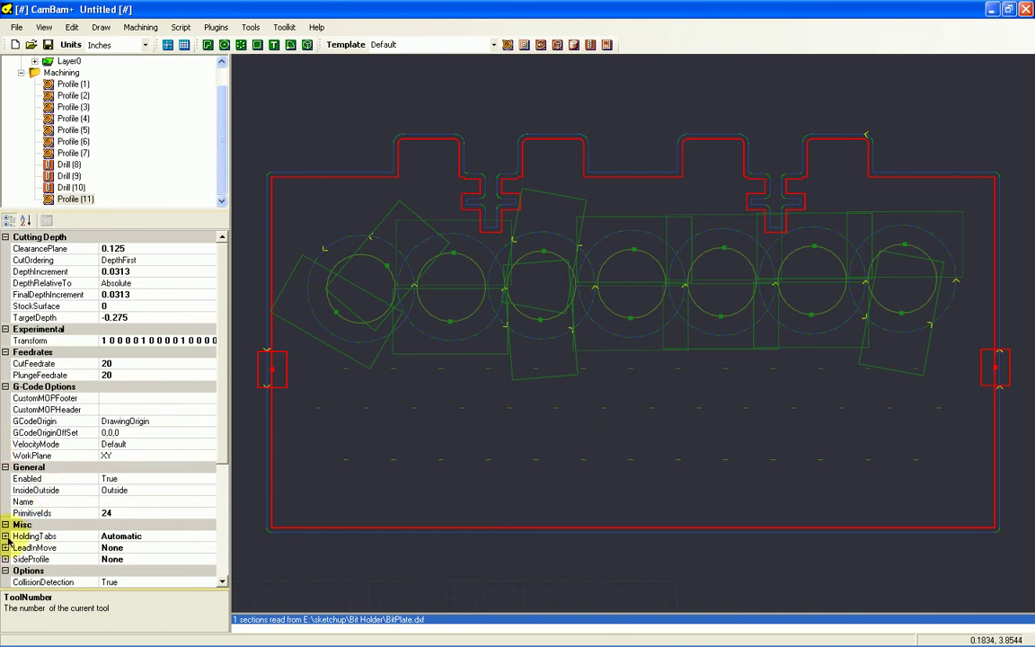
Set the outer outline profile's maximum and minimum holding tabs to 3 with the Automatic tab method.
click(5, 536)
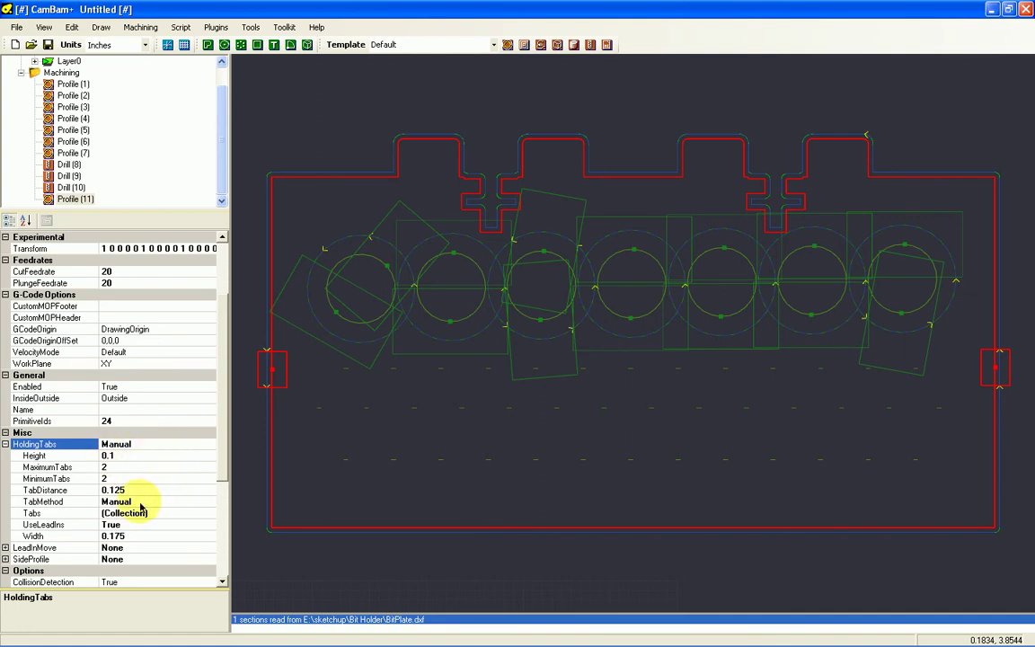
click(119, 467)
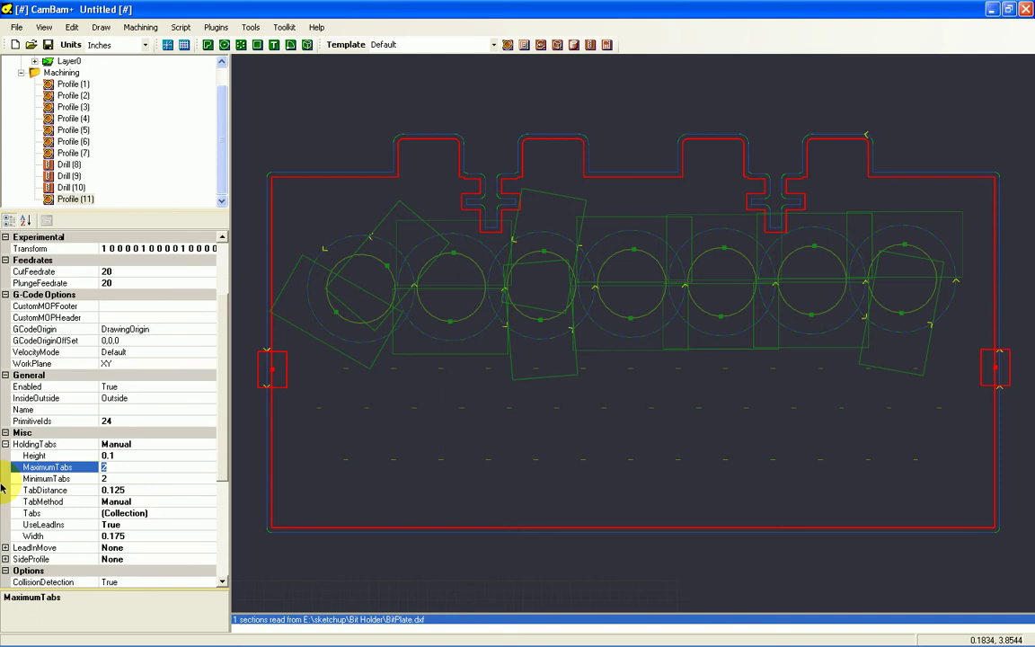
text(3)
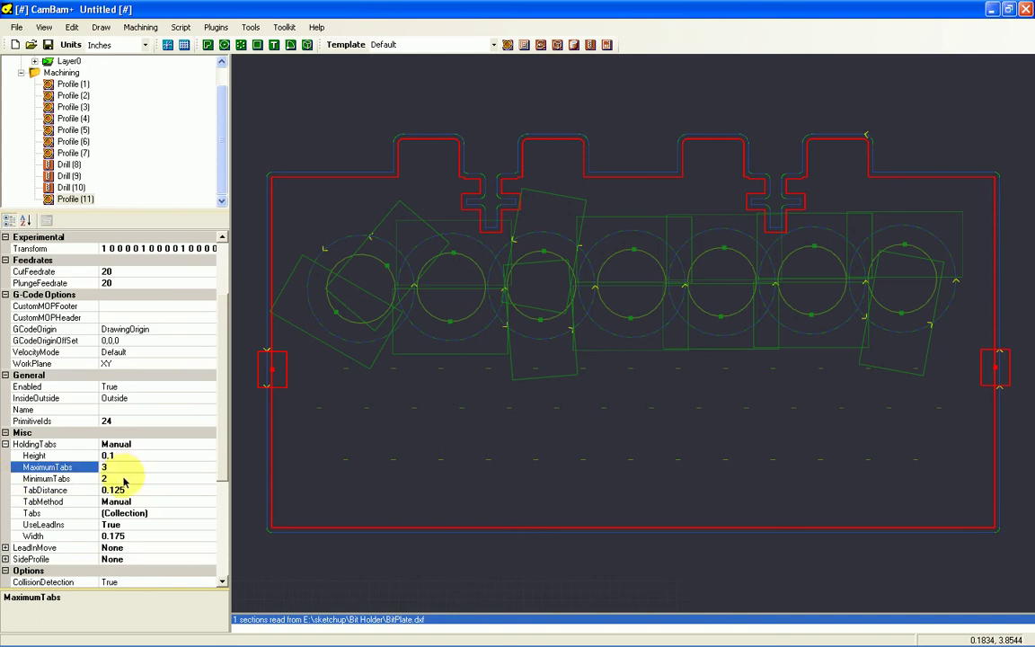
click(77, 480)
key(BackSpace)
text(3)
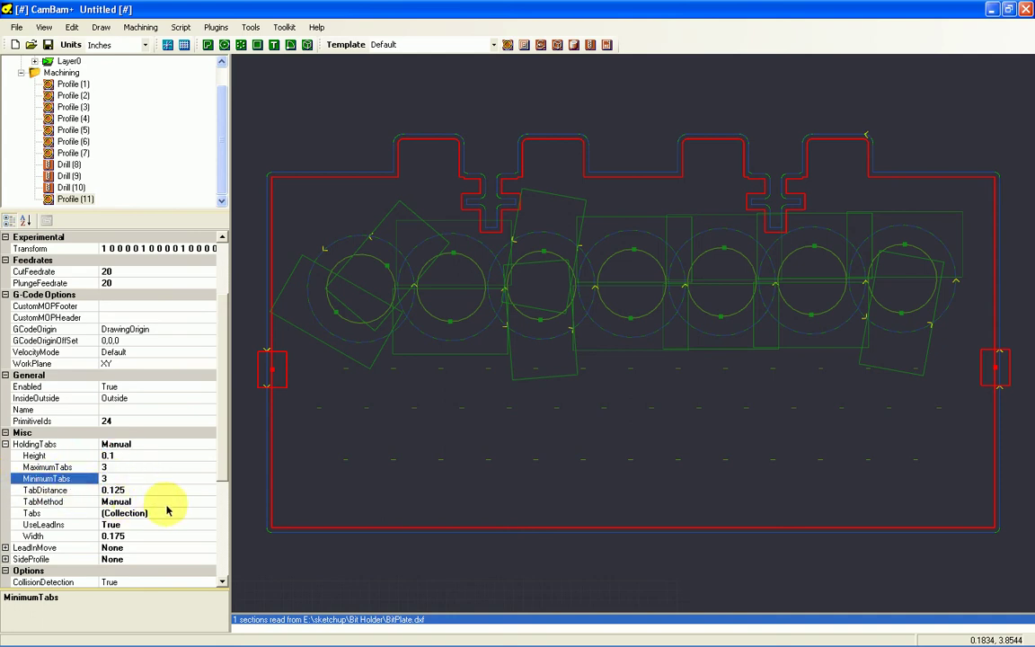
click(128, 506)
click(209, 501)
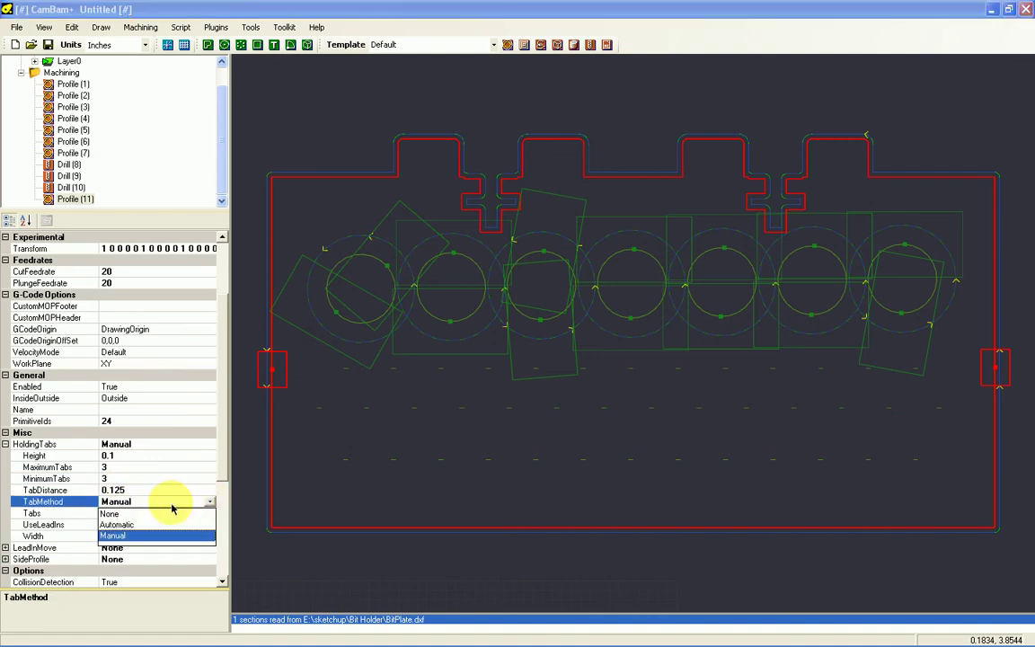
click(117, 525)
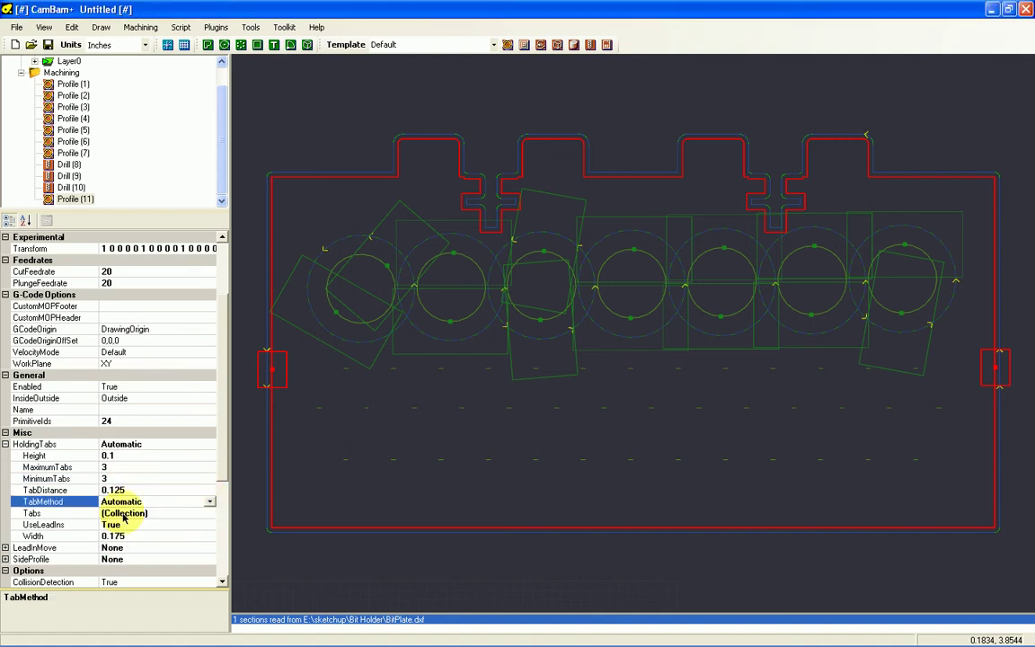
Regenerate the outer outline's toolpath and move its holding tabs to the middle of the bottom edge and higher on the right edge.
click(72, 201)
click(72, 200)
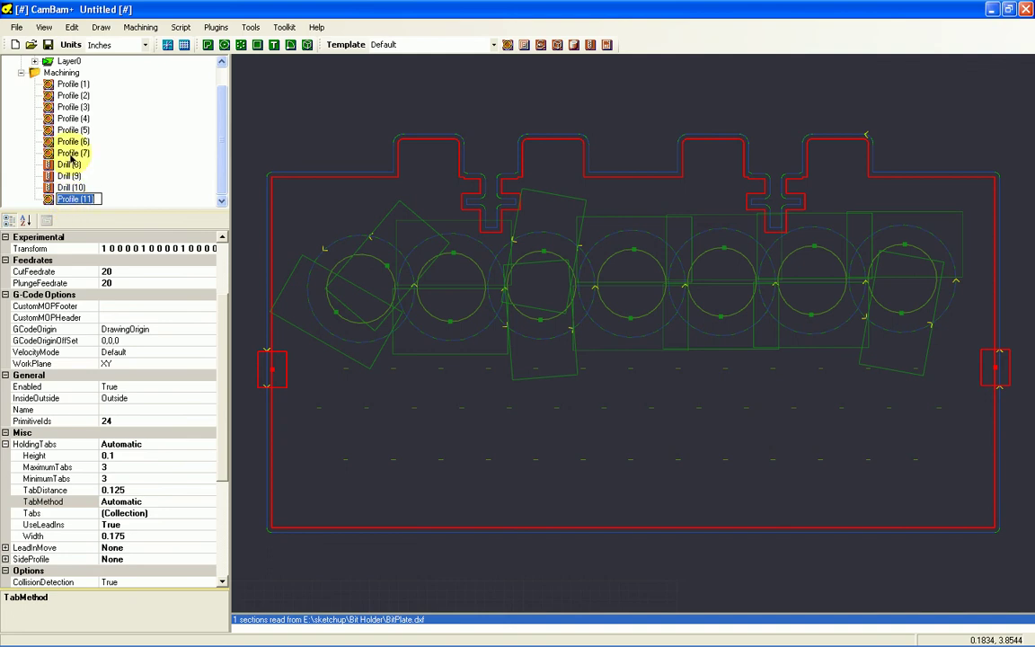
right_click(68, 74)
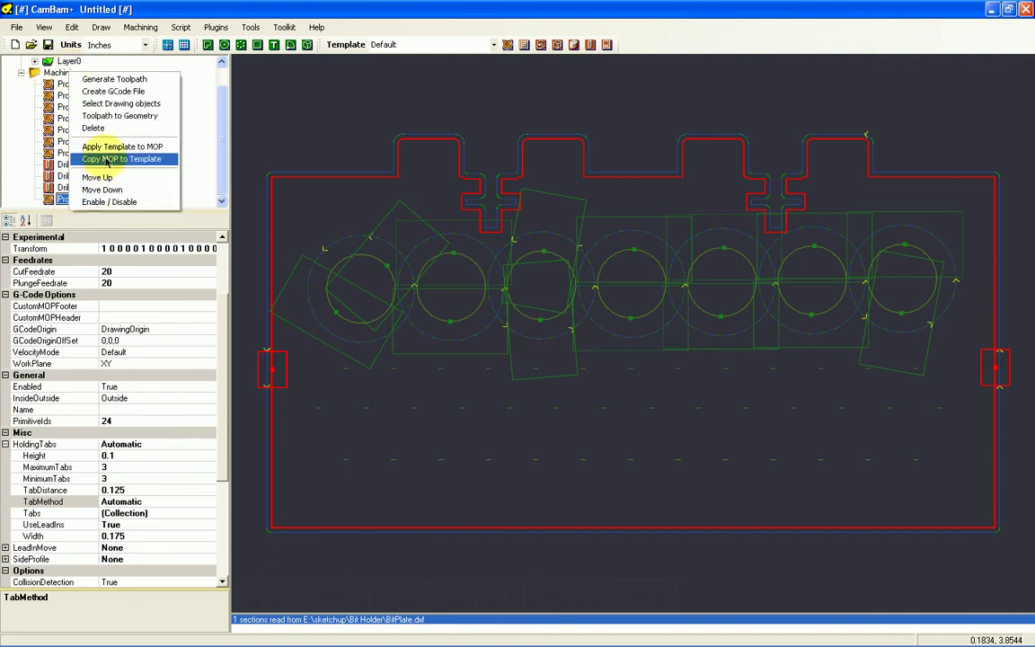
click(110, 81)
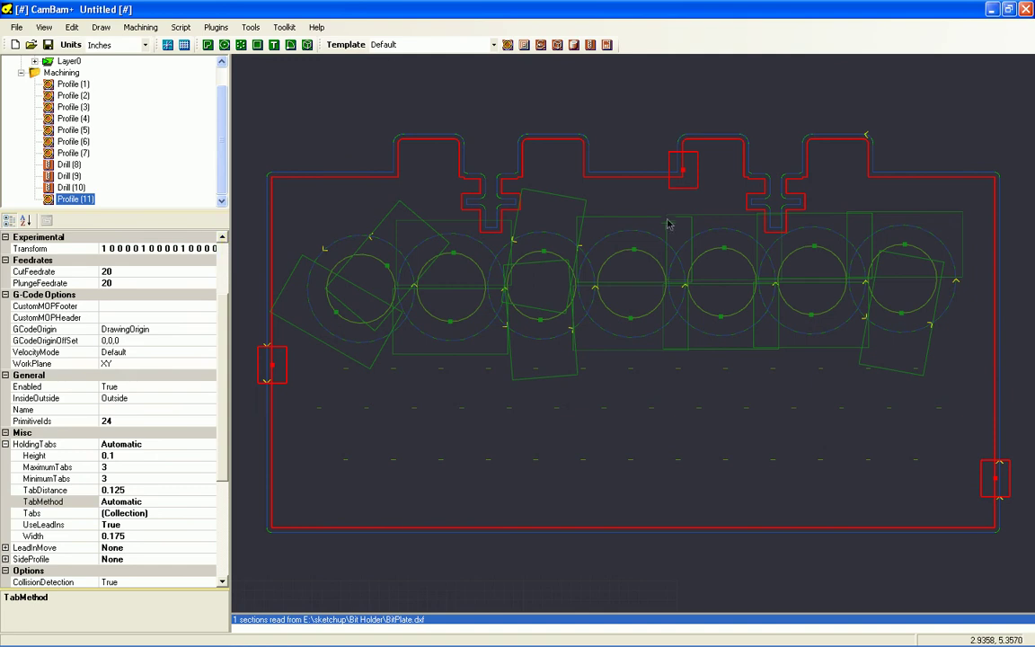
drag(680, 167, 618, 544)
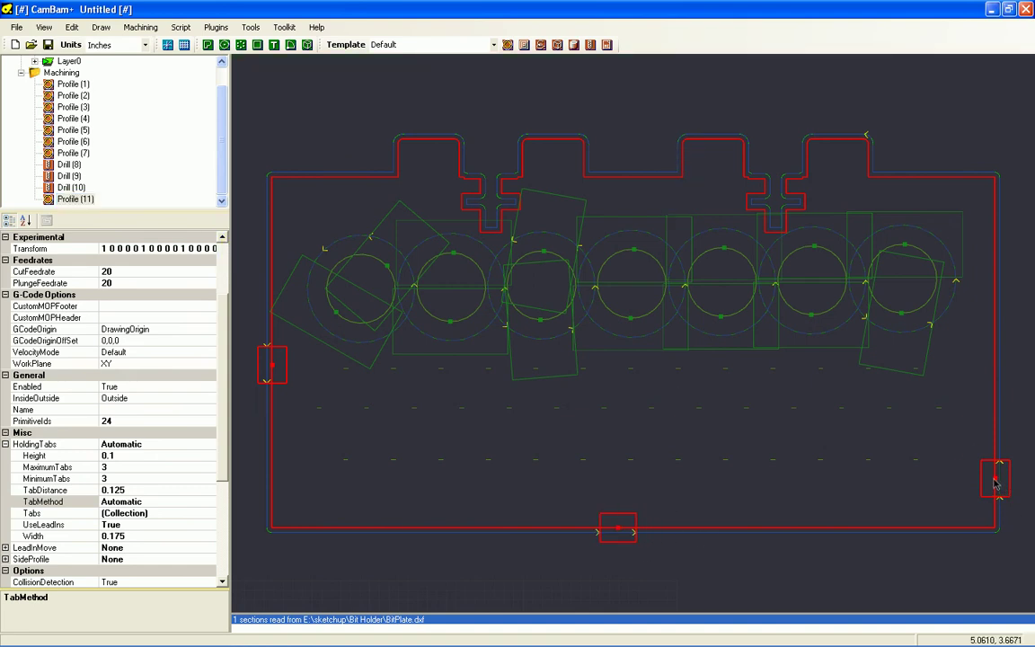
drag(994, 478, 992, 324)
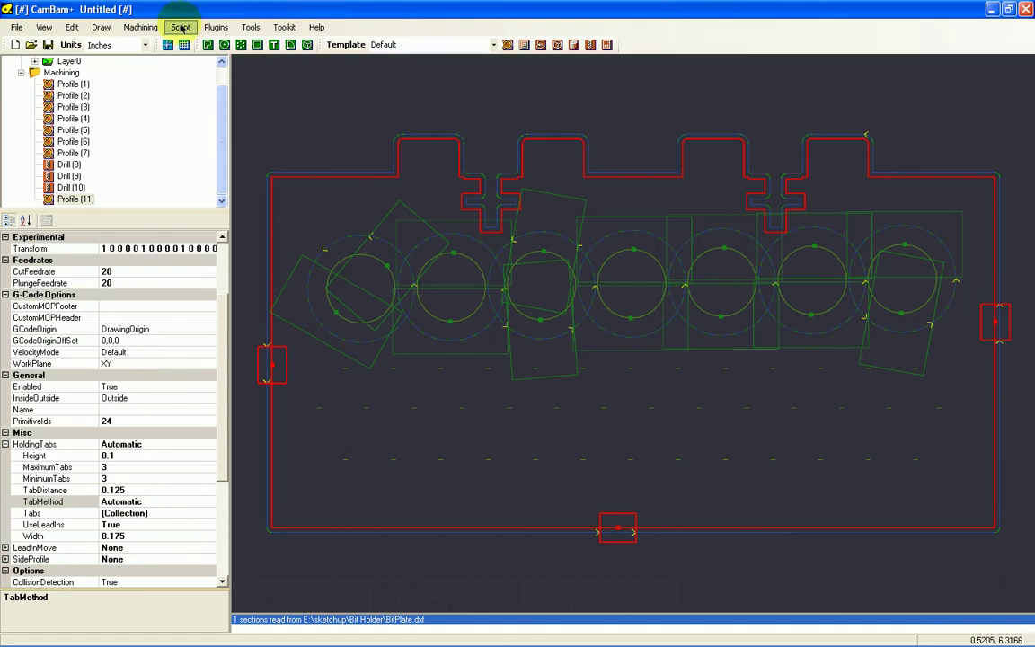
Produce the G-code for the plate and save it as BitPlate.nc in the Bit Holder folder.
click(143, 28)
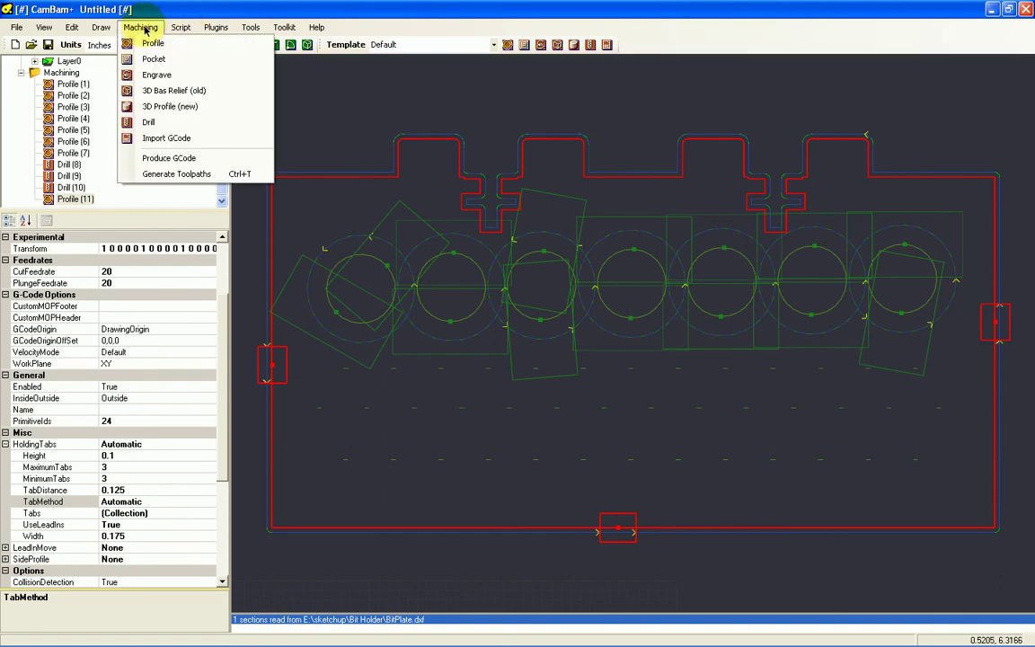
click(168, 158)
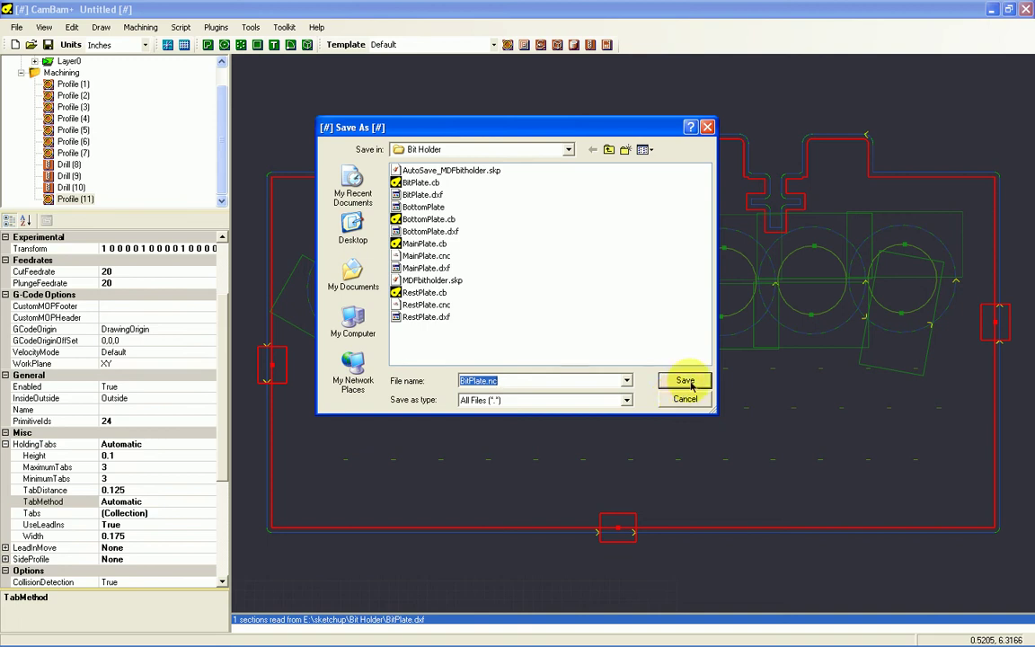
click(685, 381)
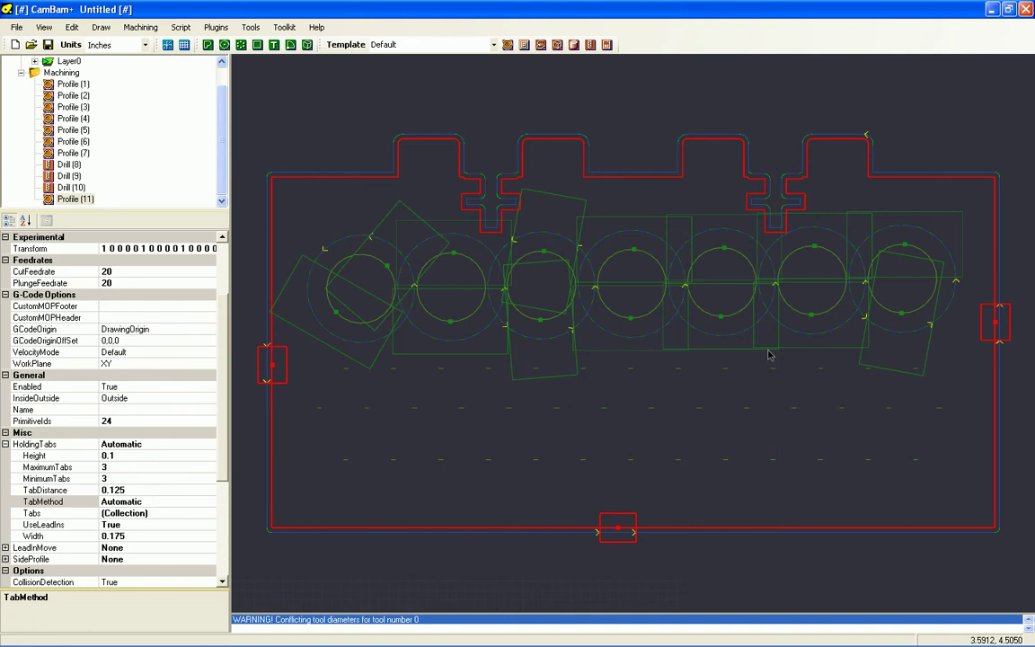
Switch to Mach3 and examine the tool change position and auto zero settings, including the fixed plate Y value.
click(1006, 10)
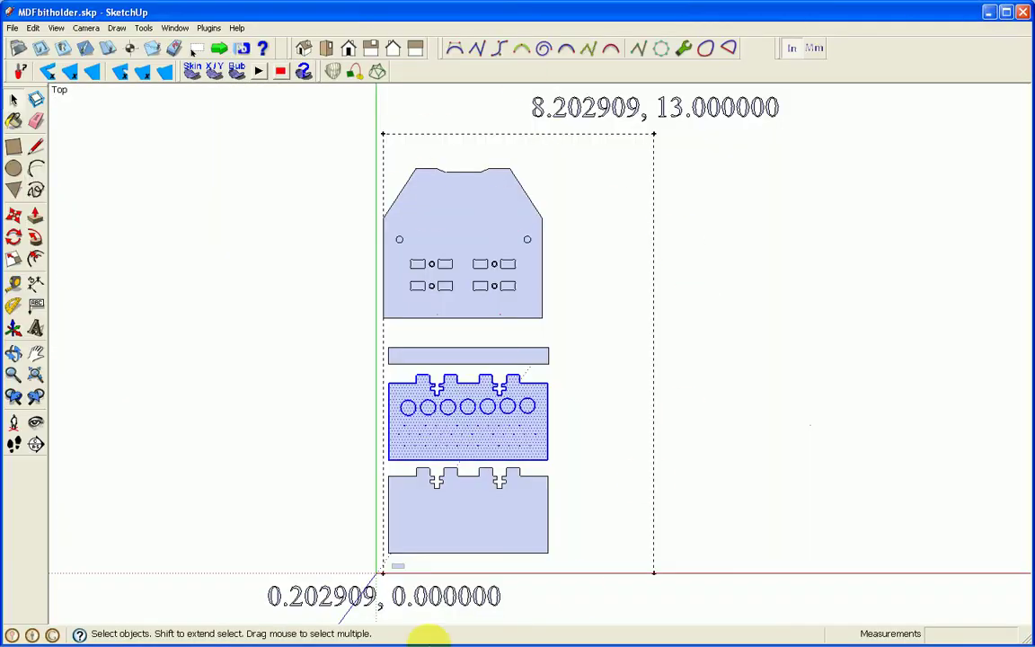
click(989, 11)
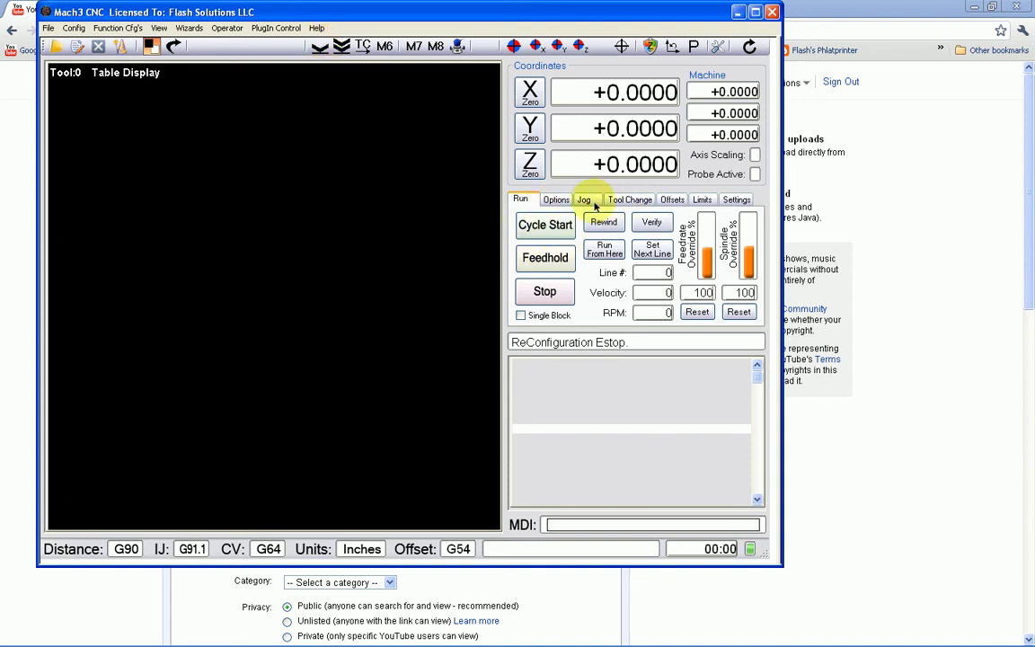
click(633, 201)
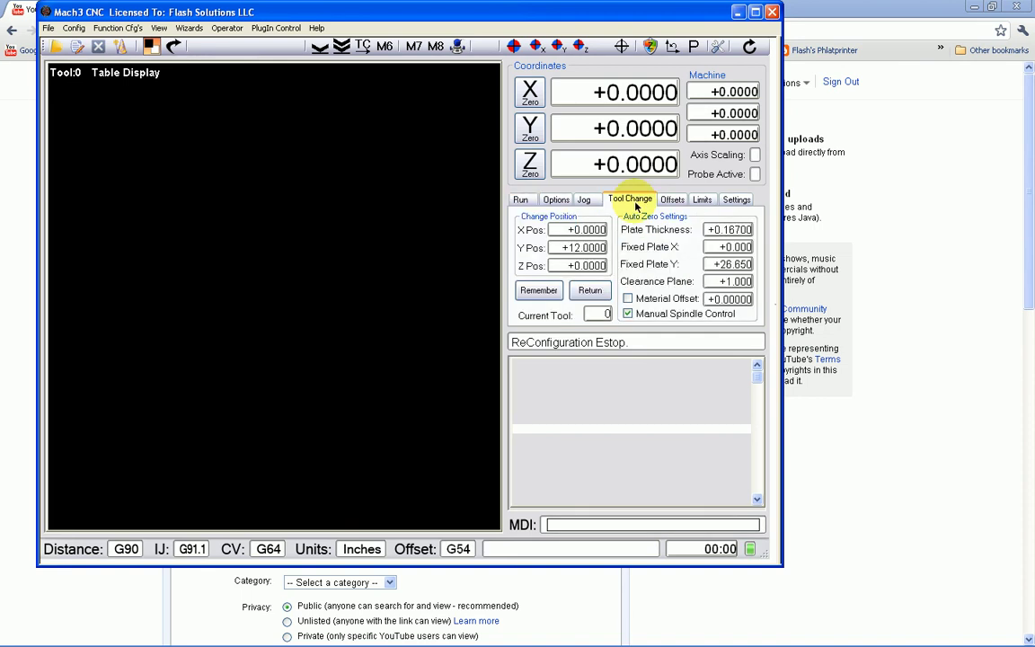
click(732, 264)
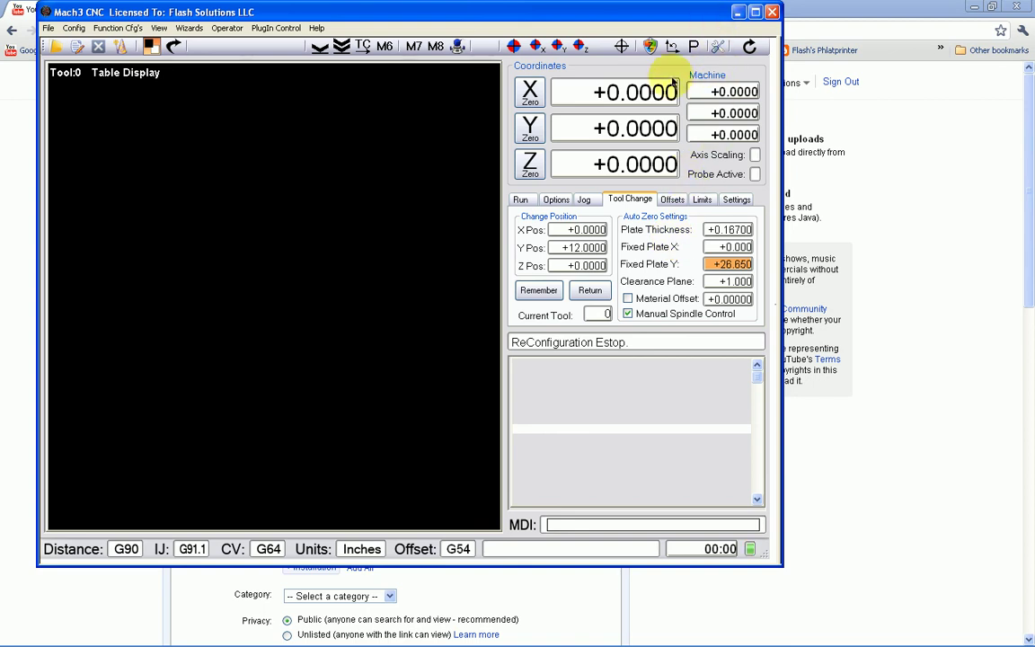
Check the Z Home and Probe input signals in the Ports and Pins configuration and close it without applying changes.
click(73, 28)
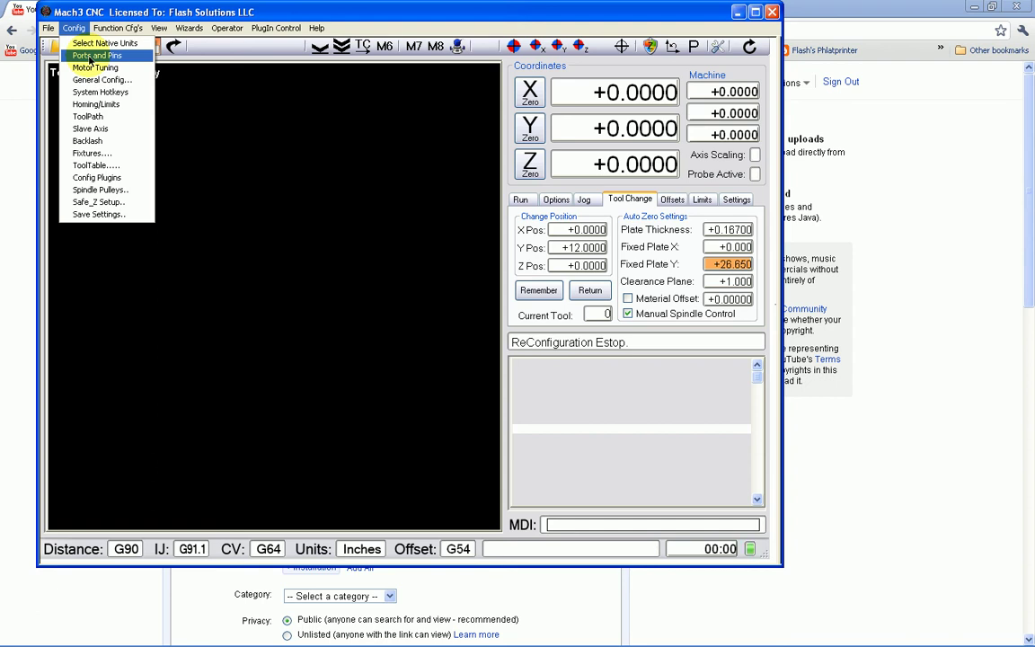
click(90, 57)
click(364, 171)
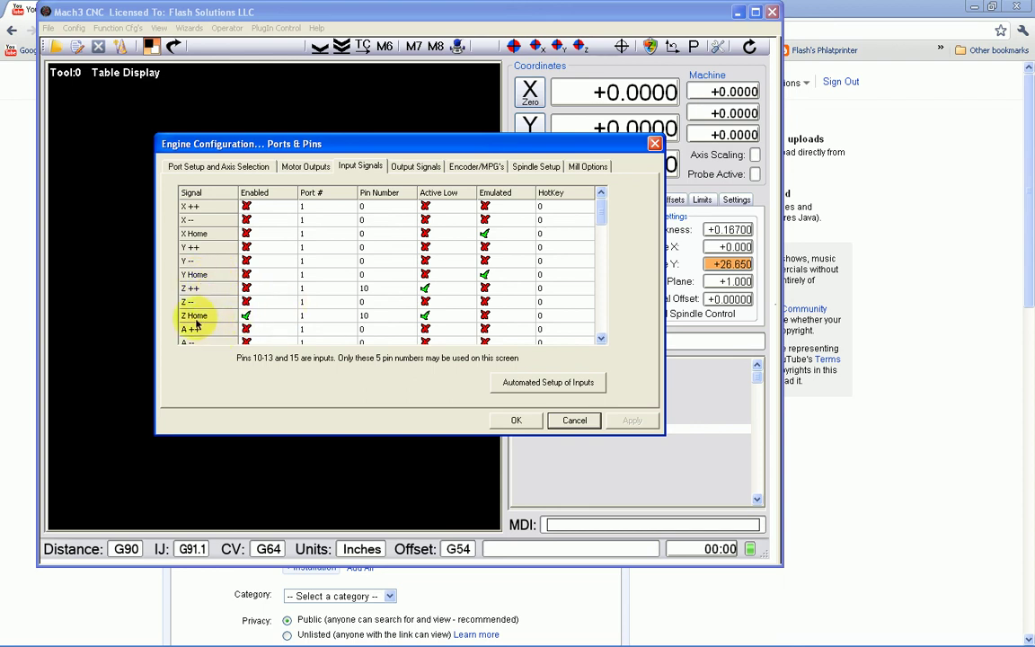
click(196, 321)
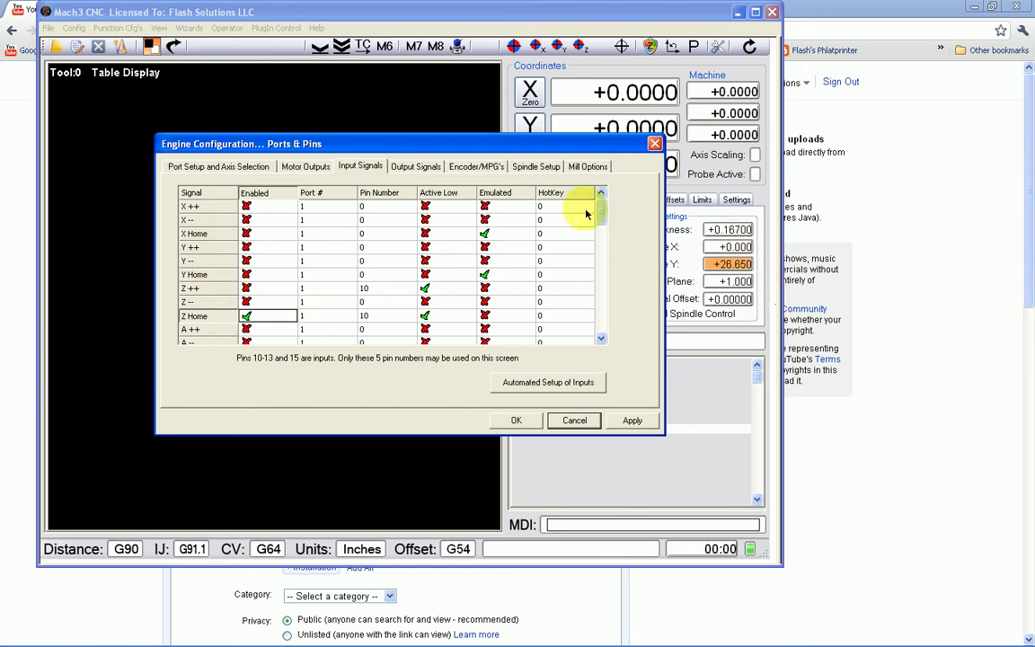
drag(600, 213, 603, 264)
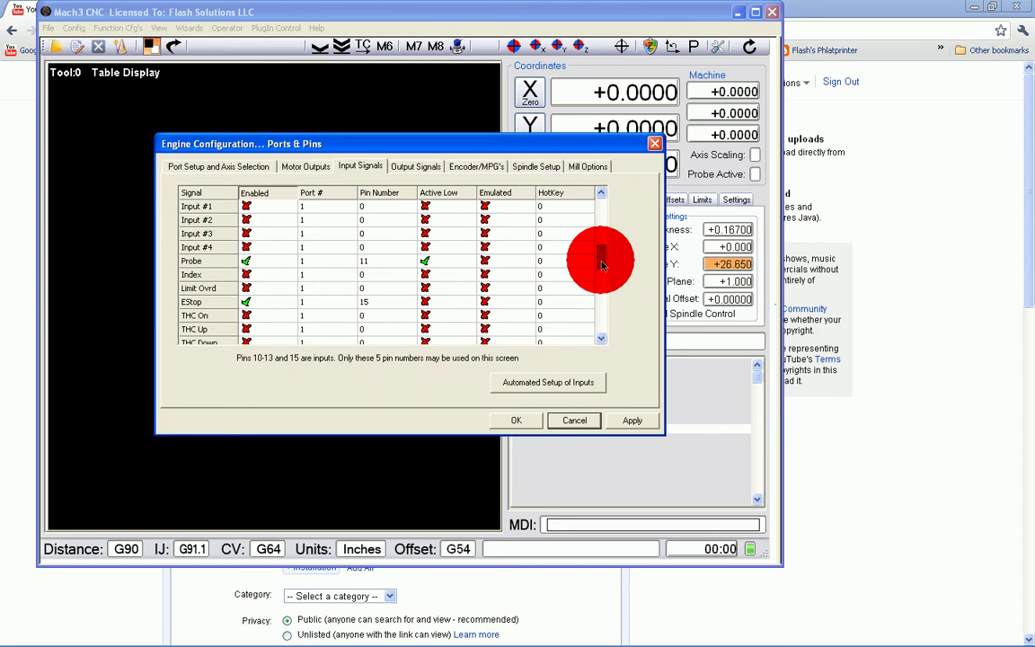
click(197, 262)
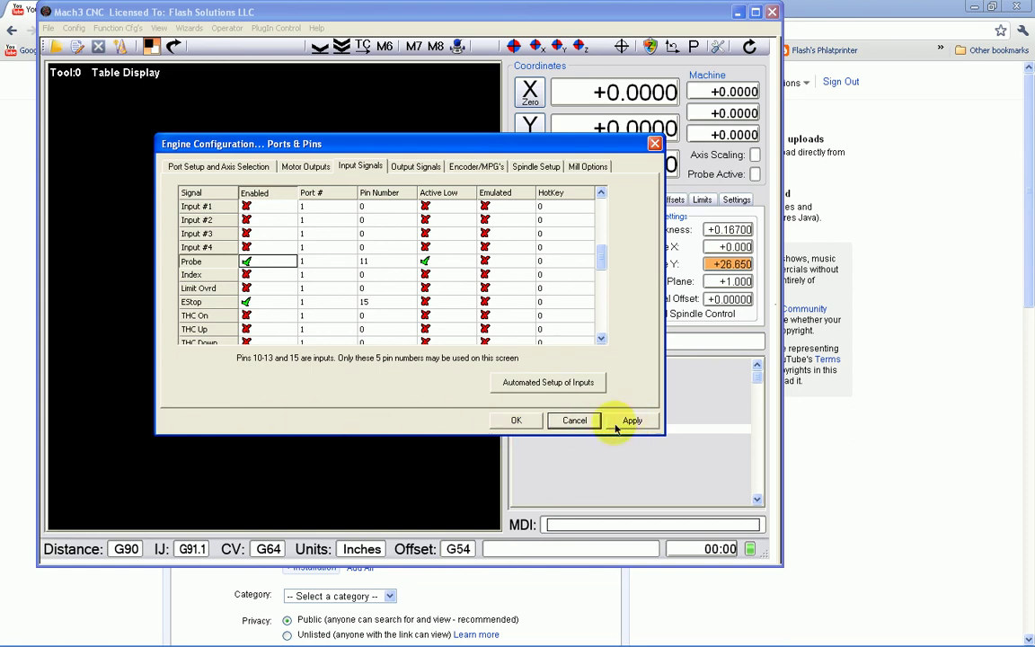
click(576, 421)
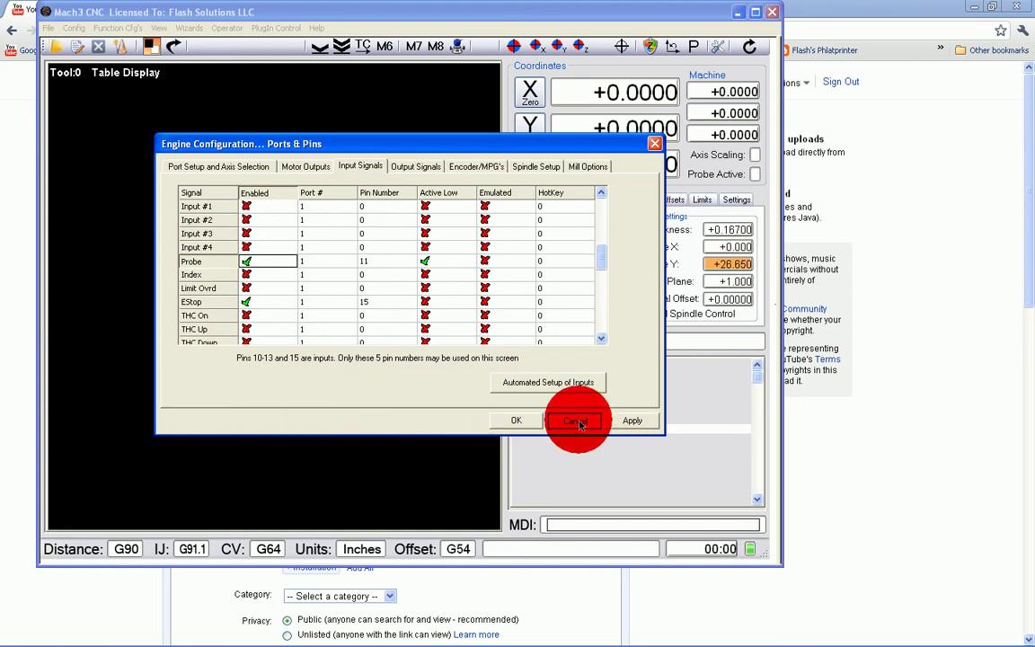
Check the tool change option in the General Logic Configuration and close the dialog.
click(71, 29)
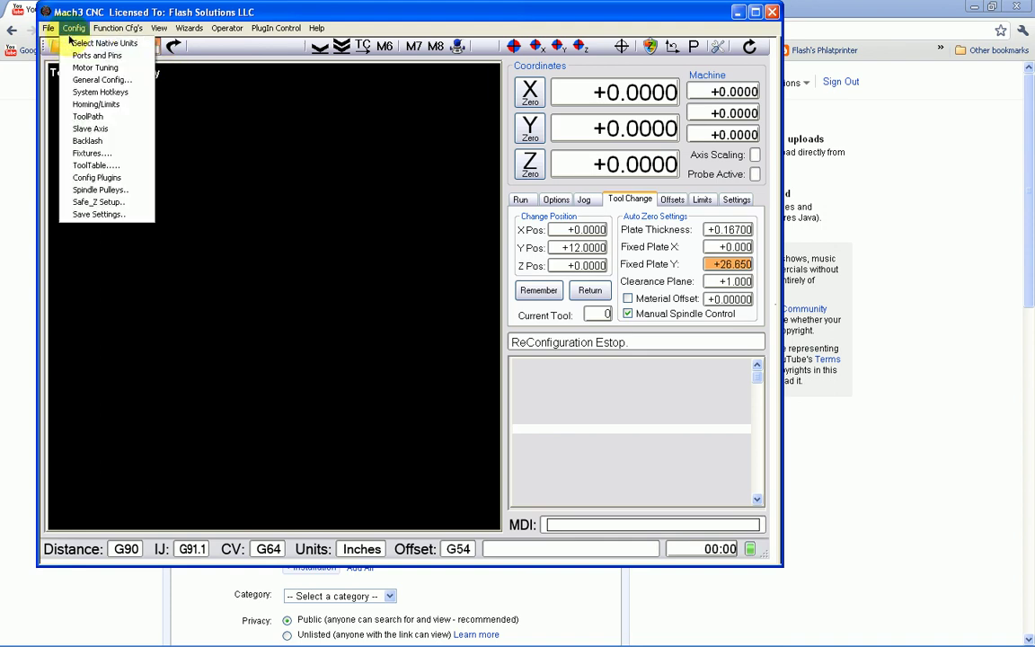
click(102, 80)
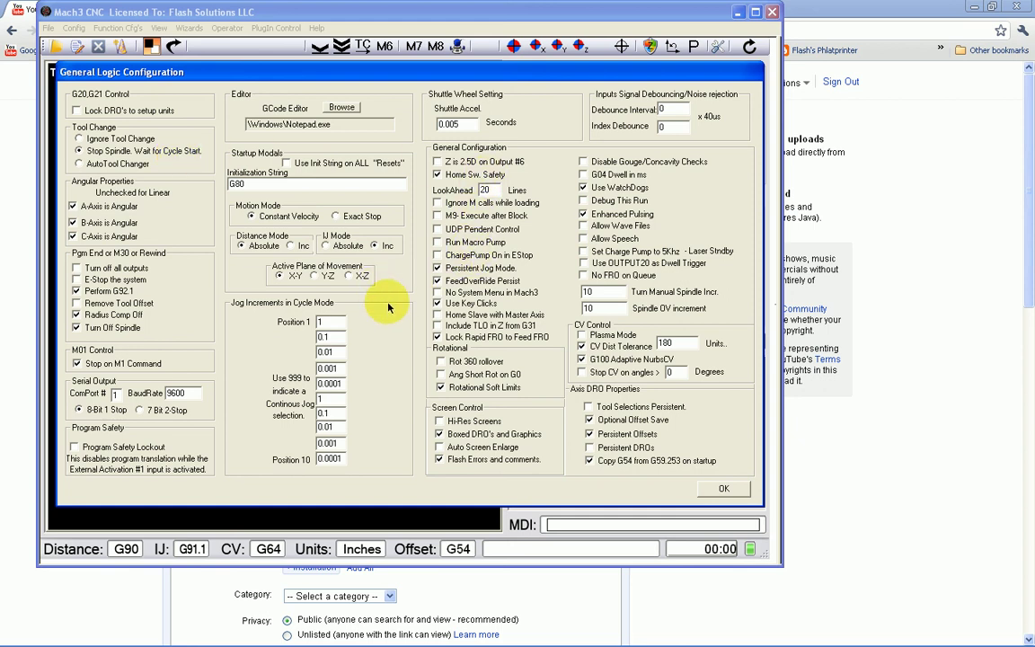
click(726, 490)
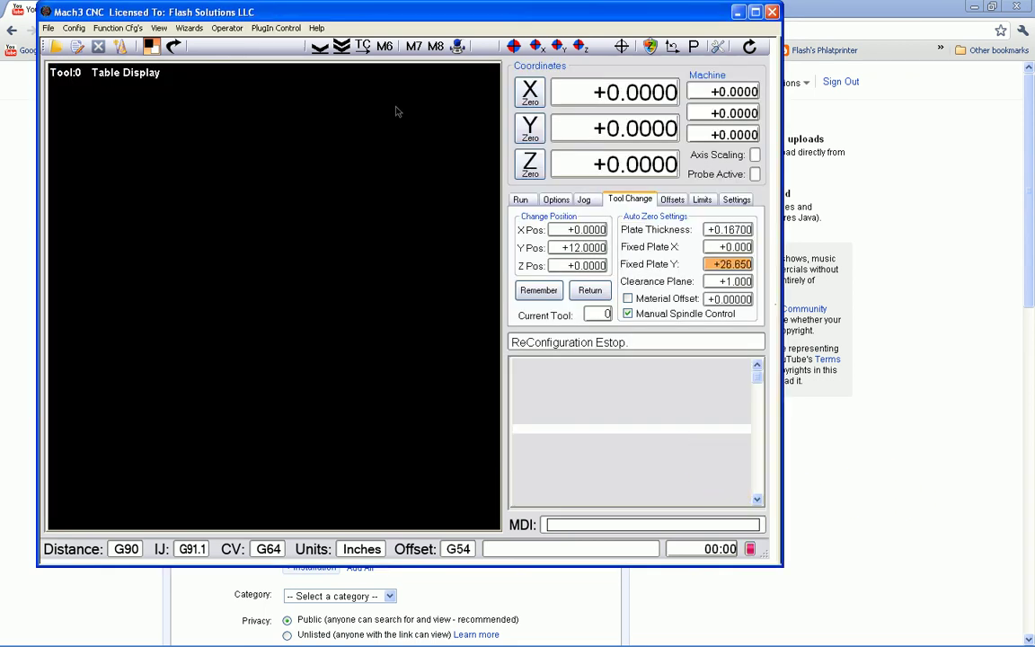
click(79, 29)
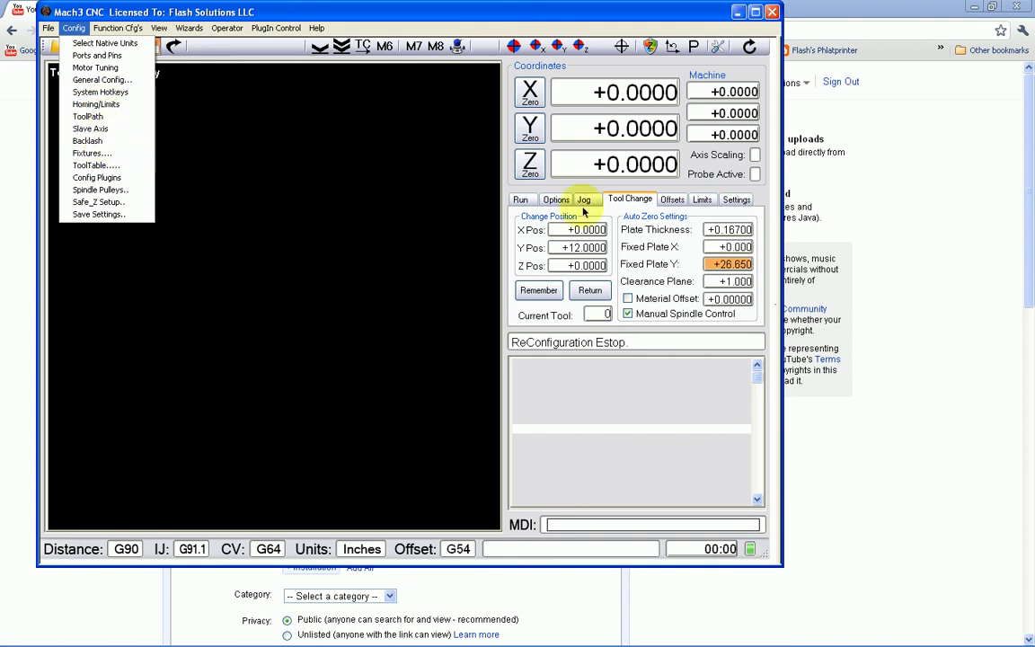
click(460, 186)
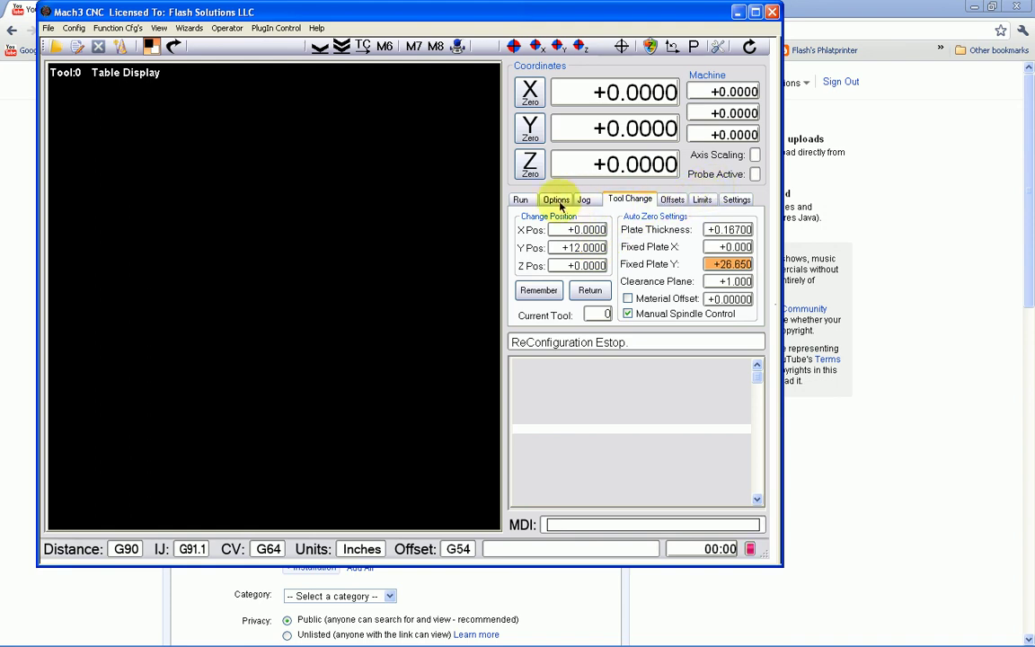
Review the run controls, limits, CV and jog settings and offsets, and return to the tool change settings.
click(521, 199)
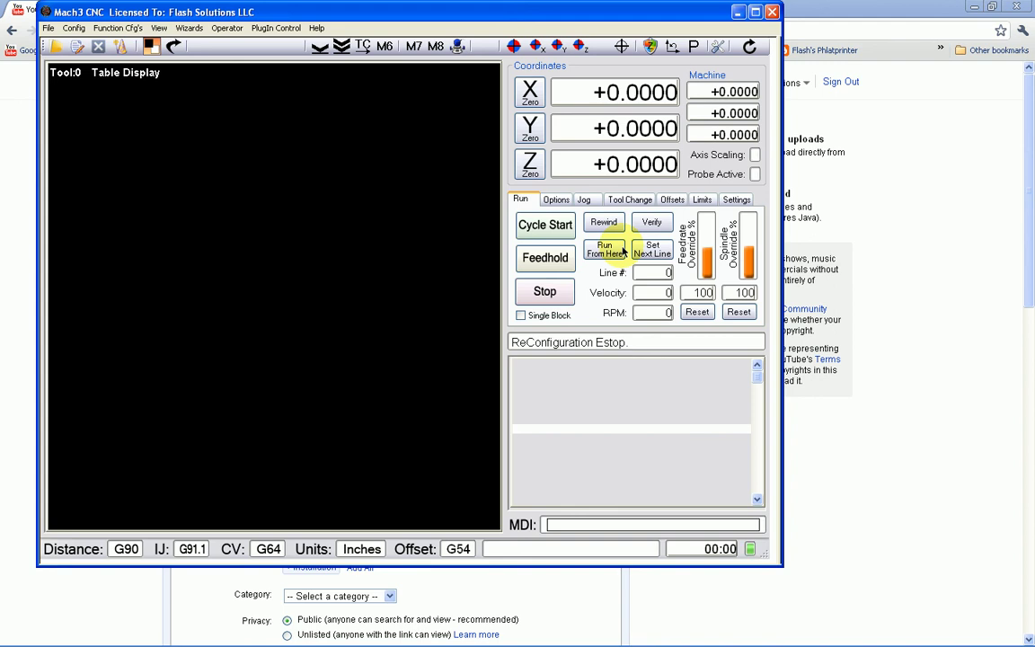
click(703, 200)
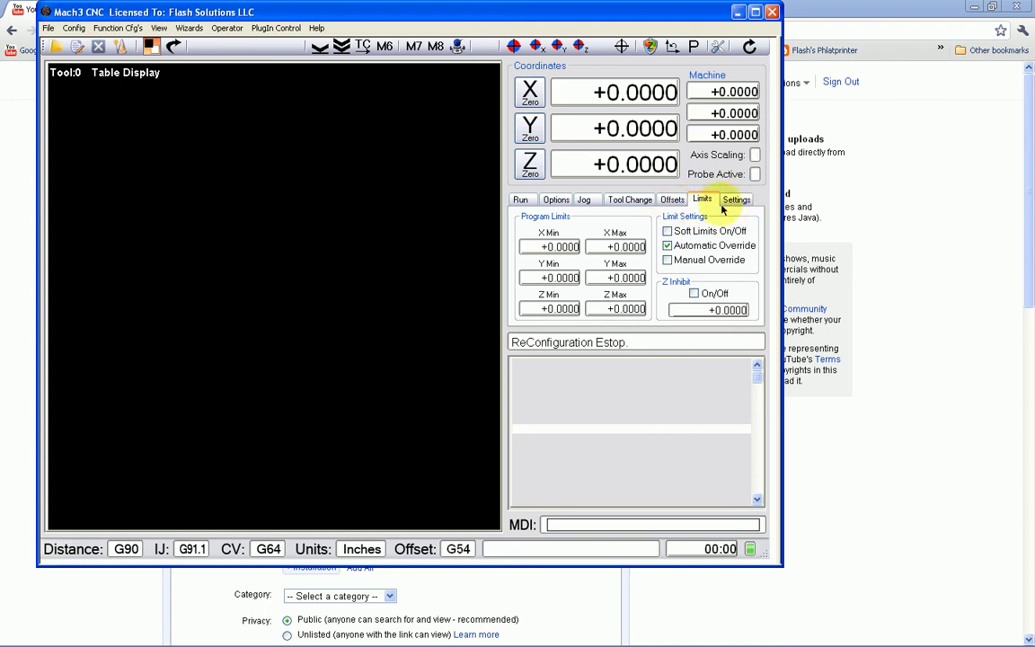
click(734, 201)
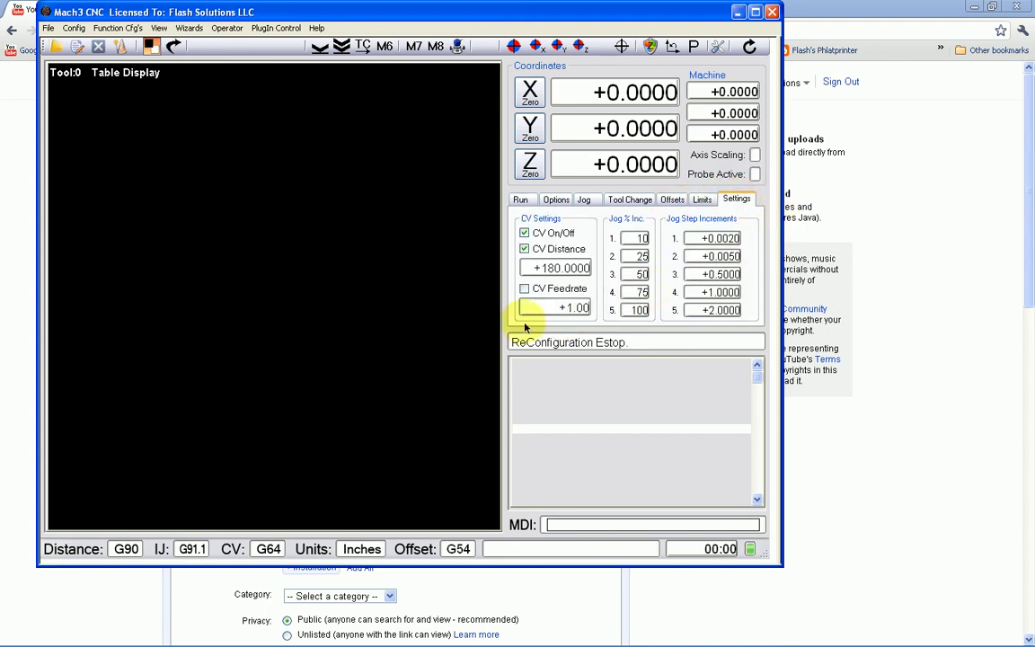
click(673, 202)
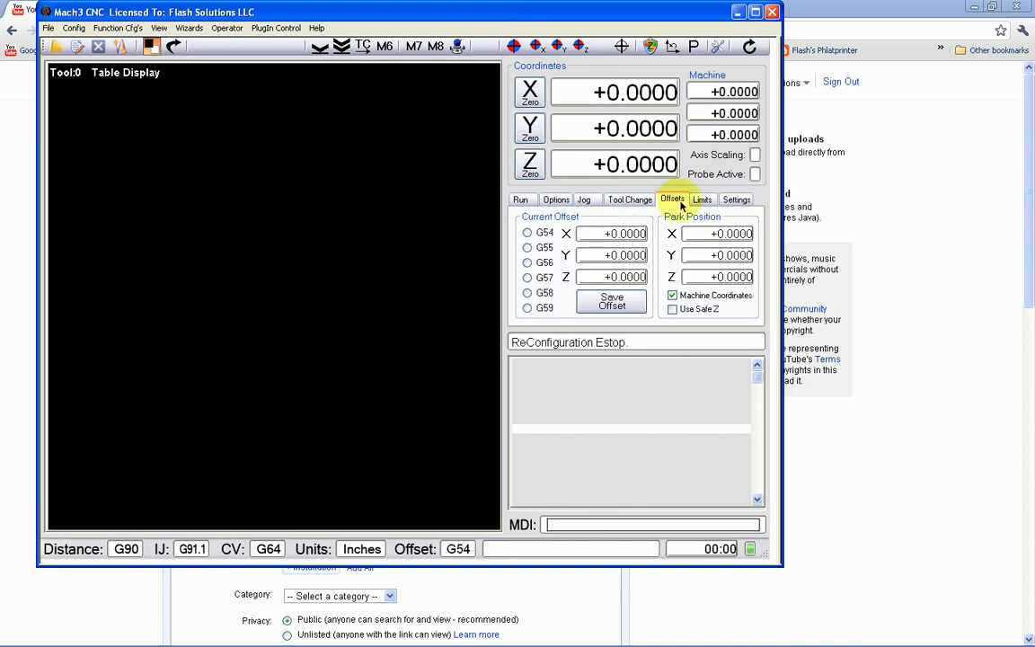
click(627, 199)
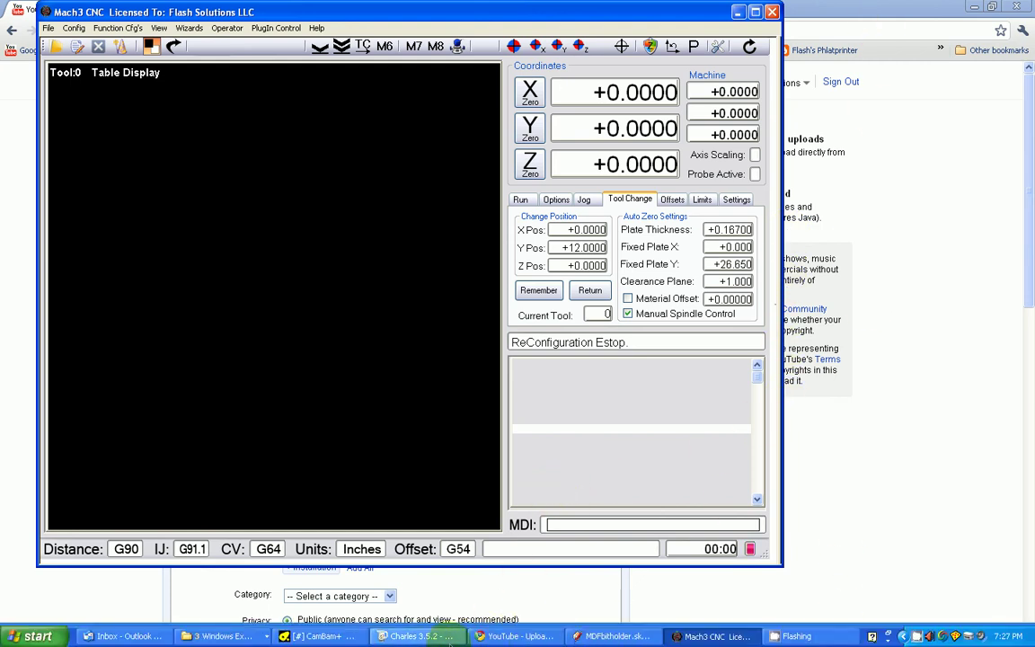
right_click(918, 638)
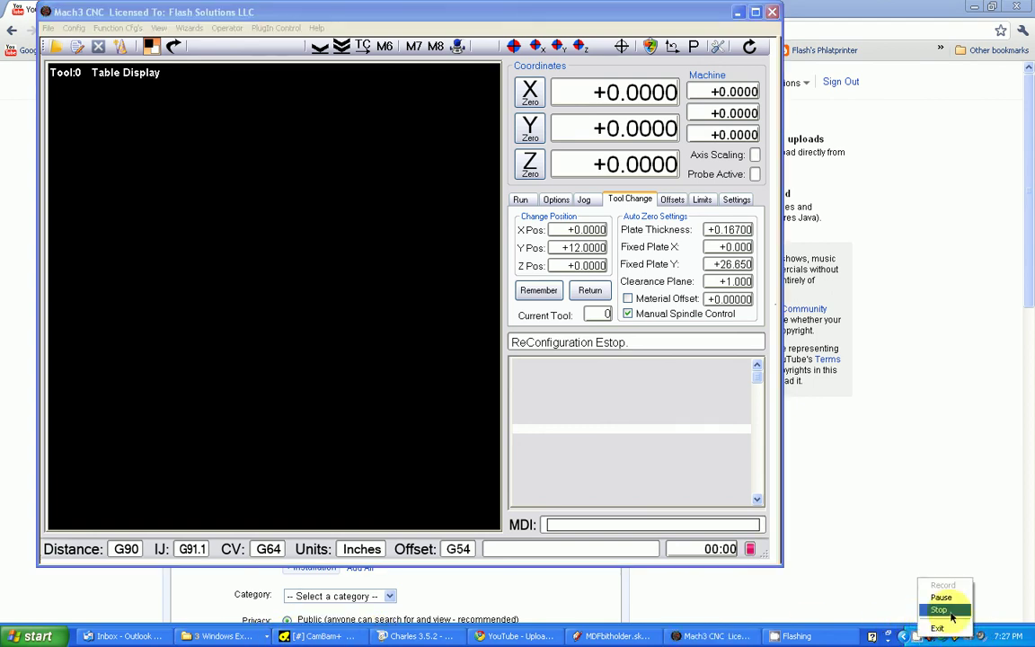